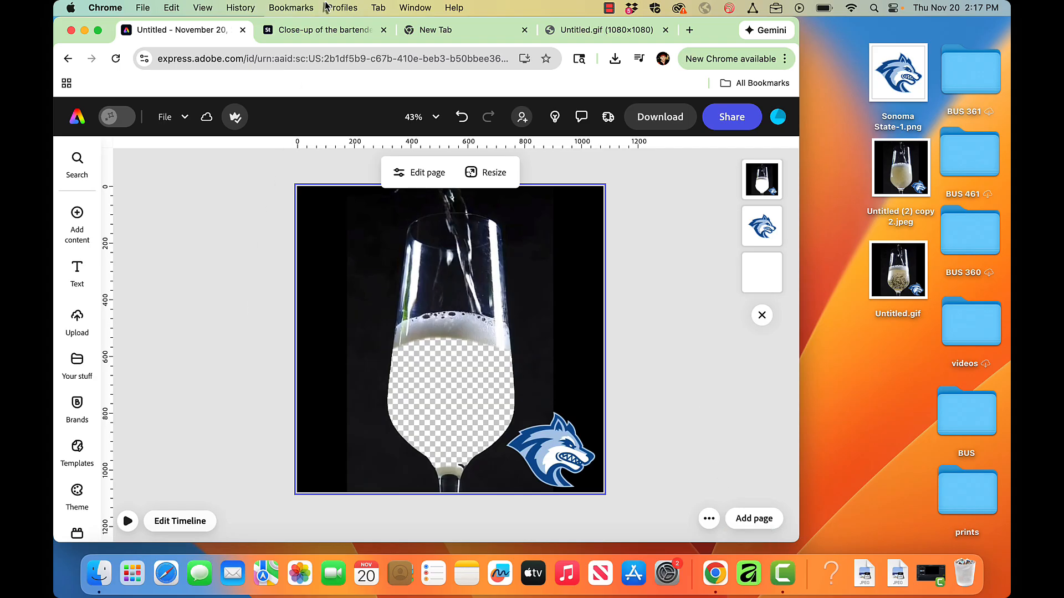
# View the finished Untitled.gif and the Adobe Stock page for the champagne pouring video, and return to the Adobe Express project
pyautogui.click(606, 30)
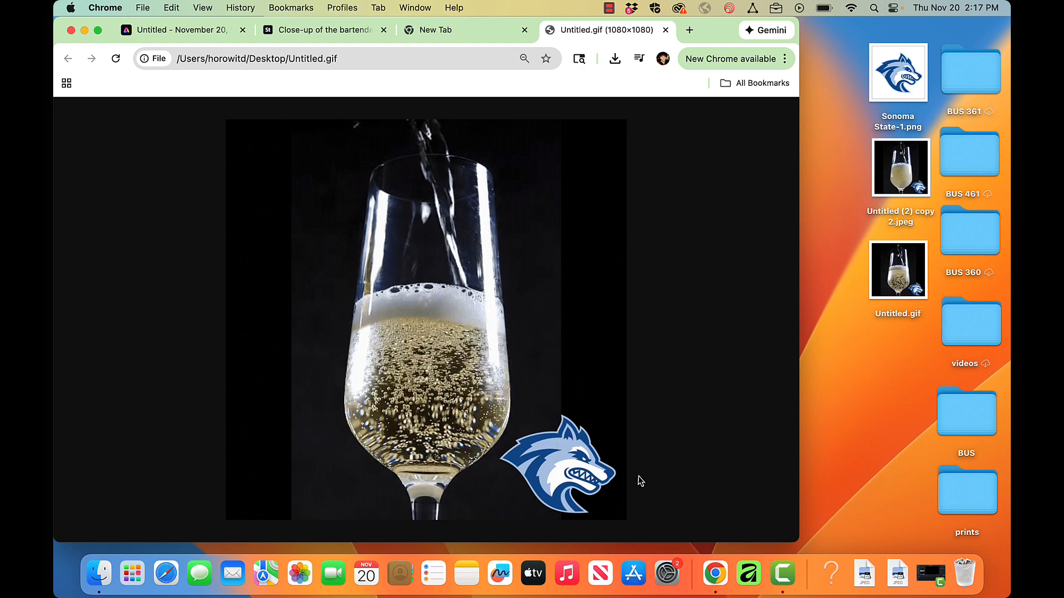
pyautogui.click(282, 33)
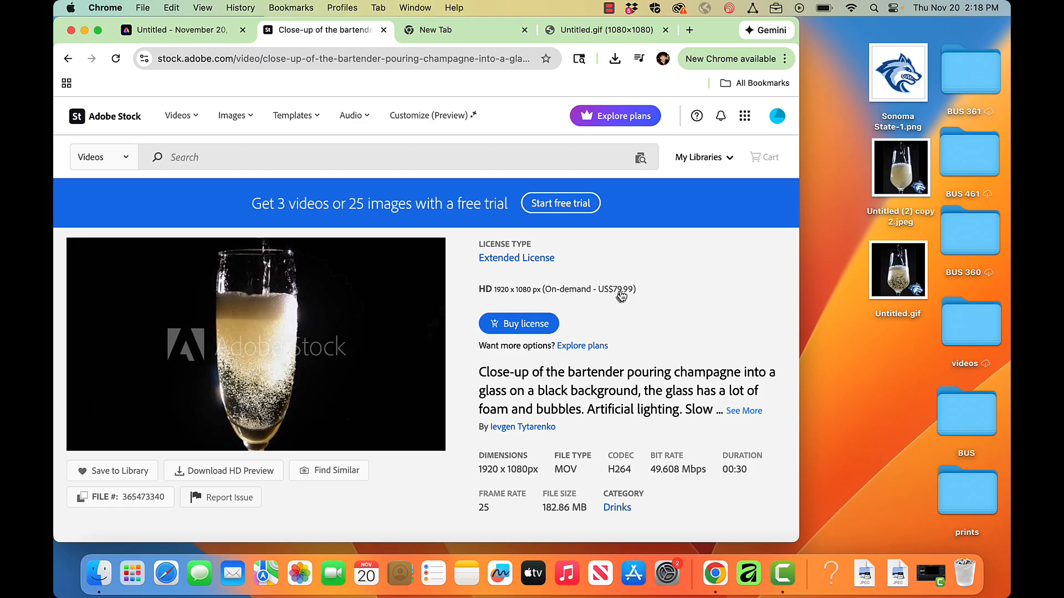
pyautogui.click(210, 31)
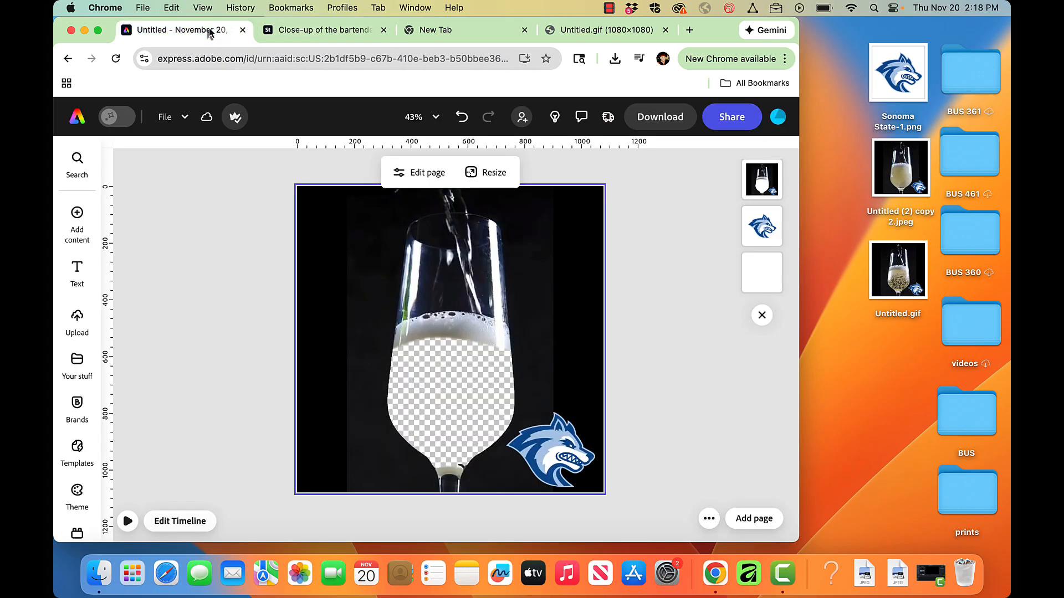
# Create a new blank 1:1 square project and dismiss the template suggestions
pyautogui.click(81, 121)
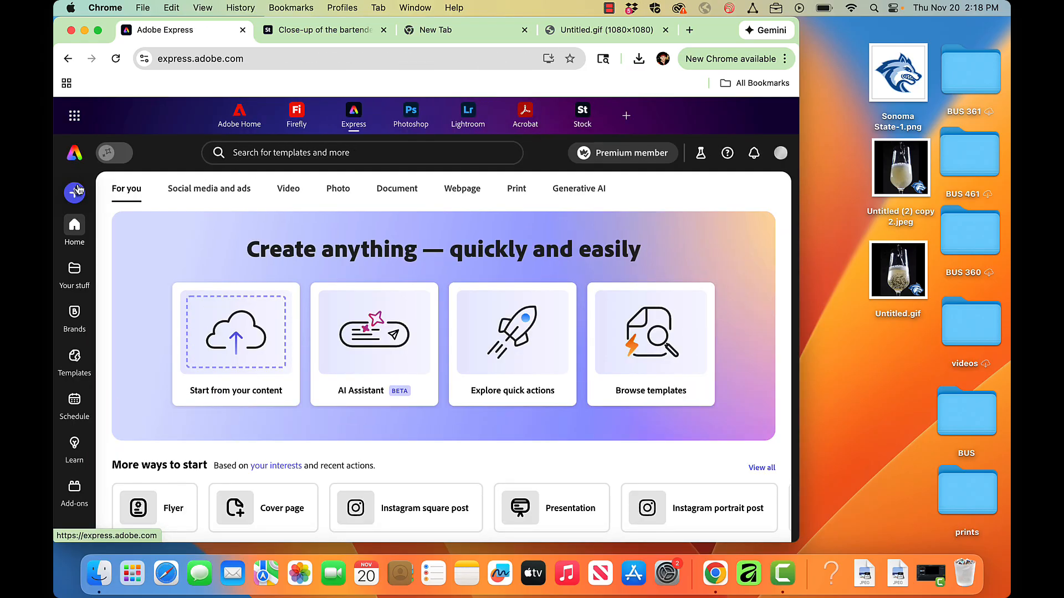
pyautogui.scroll(-1, 74, 145)
pyautogui.click(75, 154)
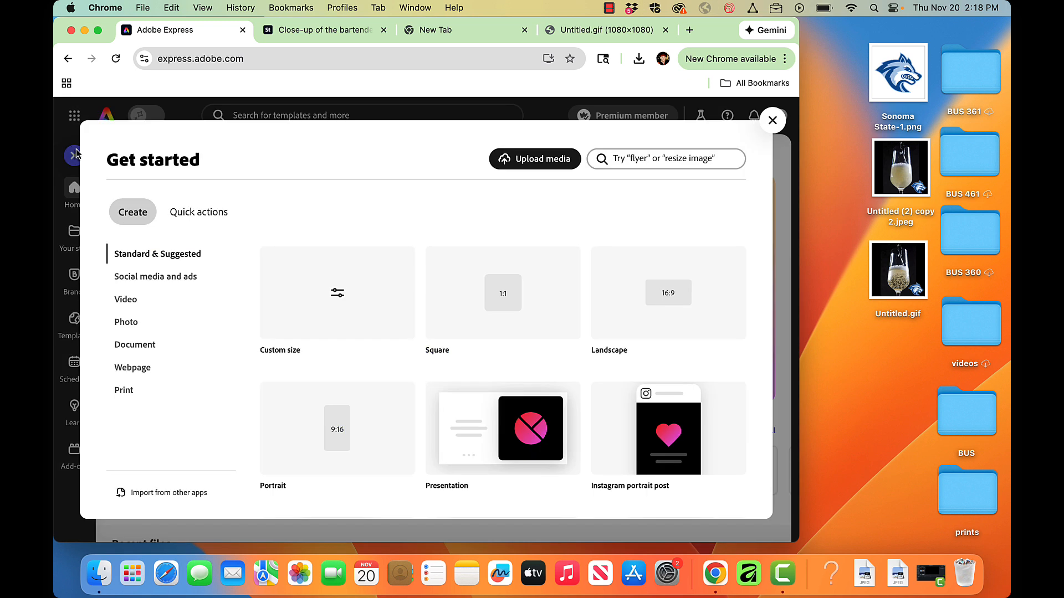
pyautogui.click(529, 299)
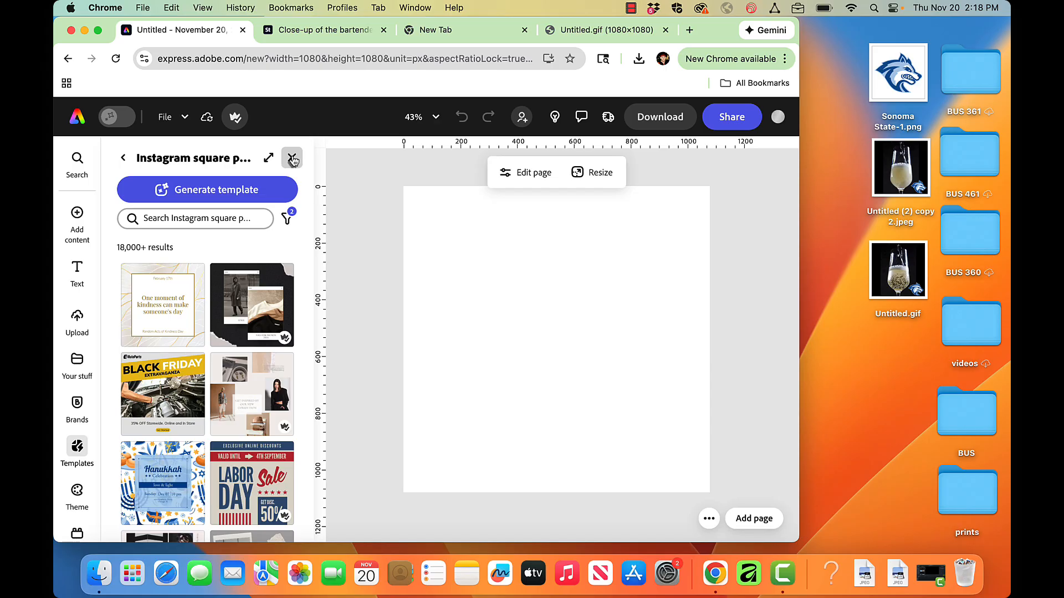
pyautogui.click(293, 161)
# Search the stock videos for "champagne pour"
pyautogui.click(70, 219)
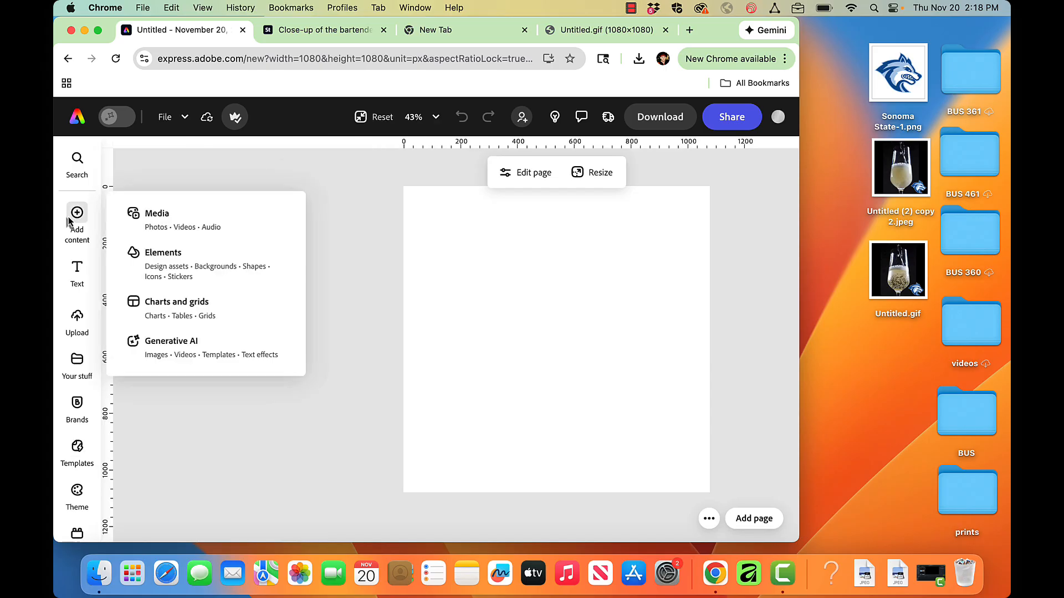
pyautogui.click(167, 227)
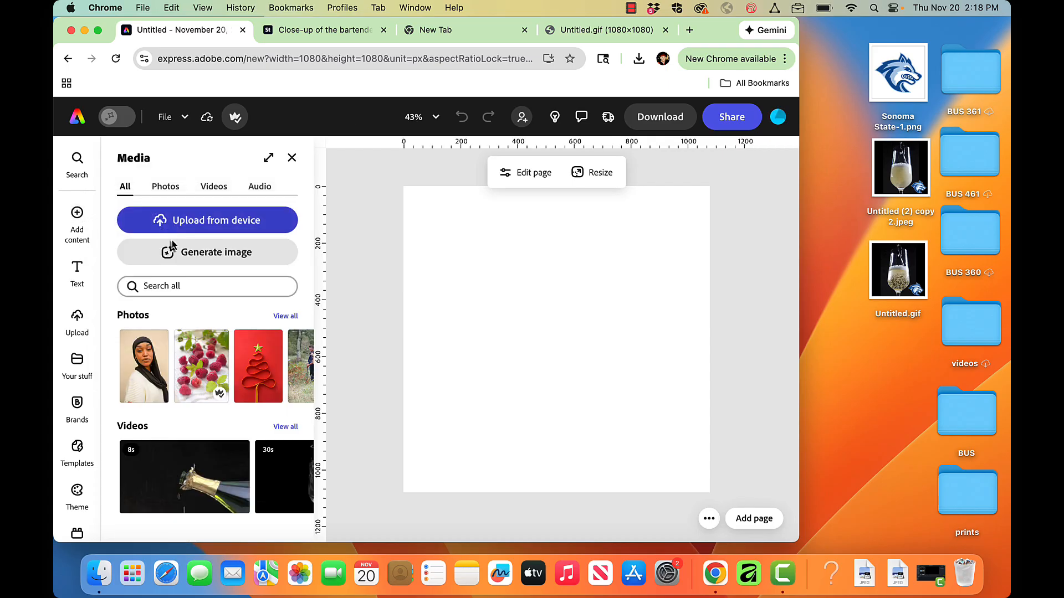
pyautogui.click(214, 187)
pyautogui.click(203, 286)
pyautogui.write('champagne pou')
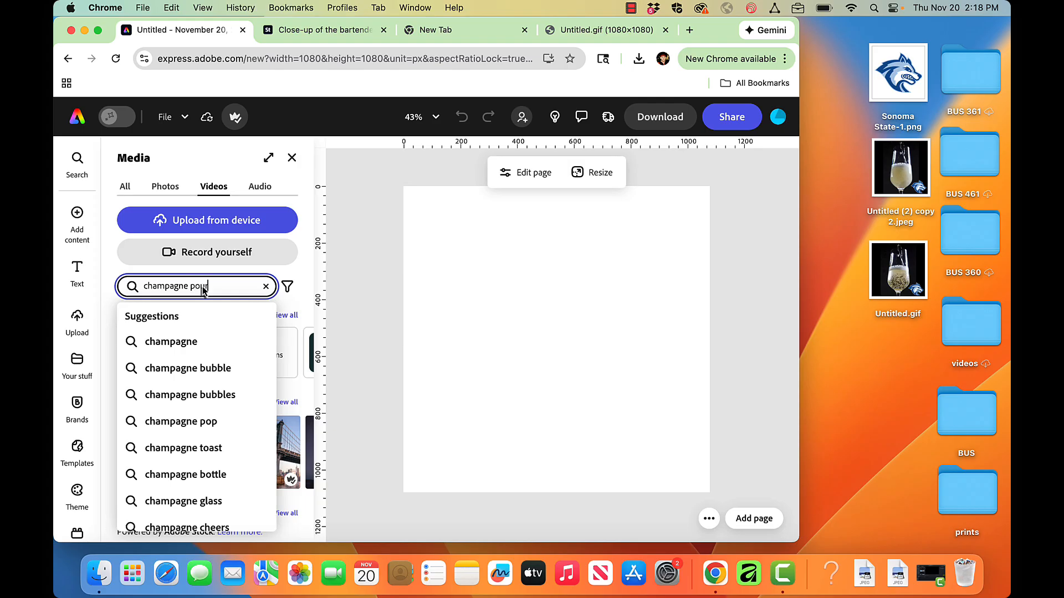
pyautogui.write('r')
pyautogui.press('Return')
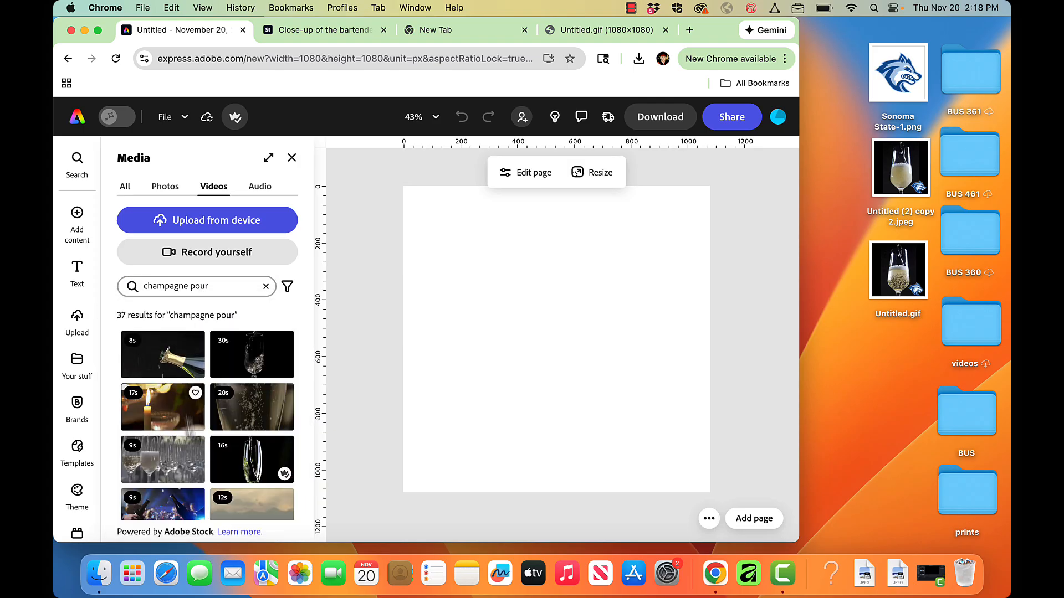
# Add the 43-second portrait video of champagne filling a flute to the page, and close the timeline and media browser
pyautogui.scroll(-5, 189, 436)
pyautogui.scroll(-10, 188, 436)
pyautogui.scroll(-15, 191, 440)
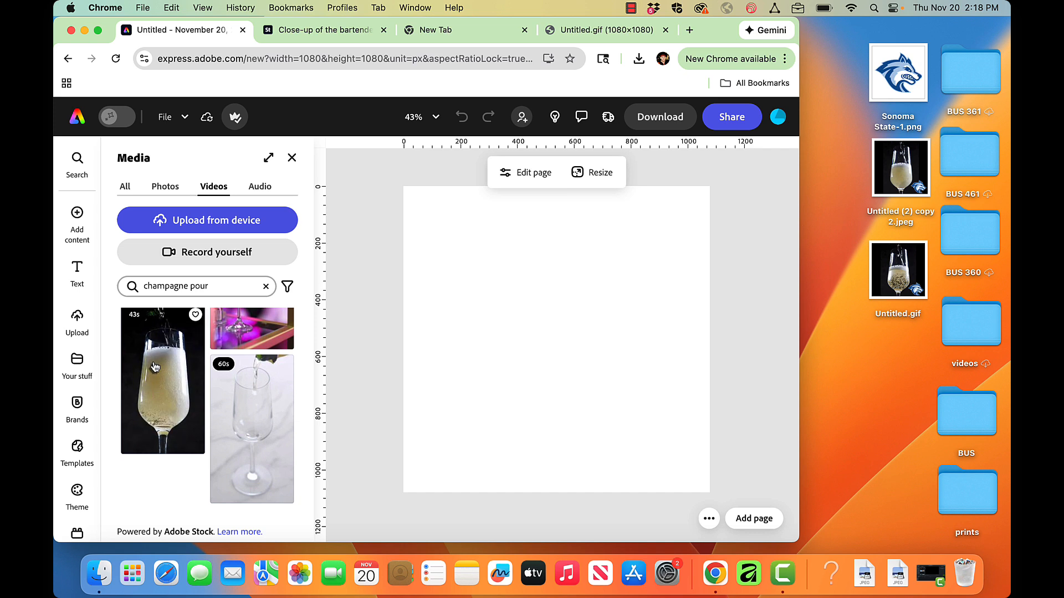
pyautogui.moveTo(154, 356); pyautogui.dragTo(540, 302)
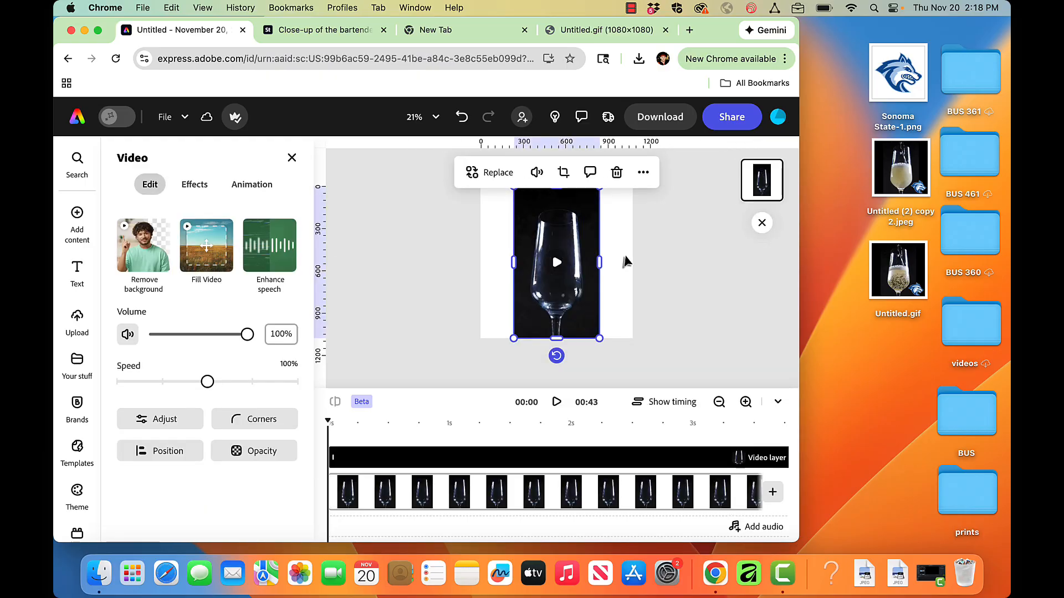
pyautogui.click(711, 249)
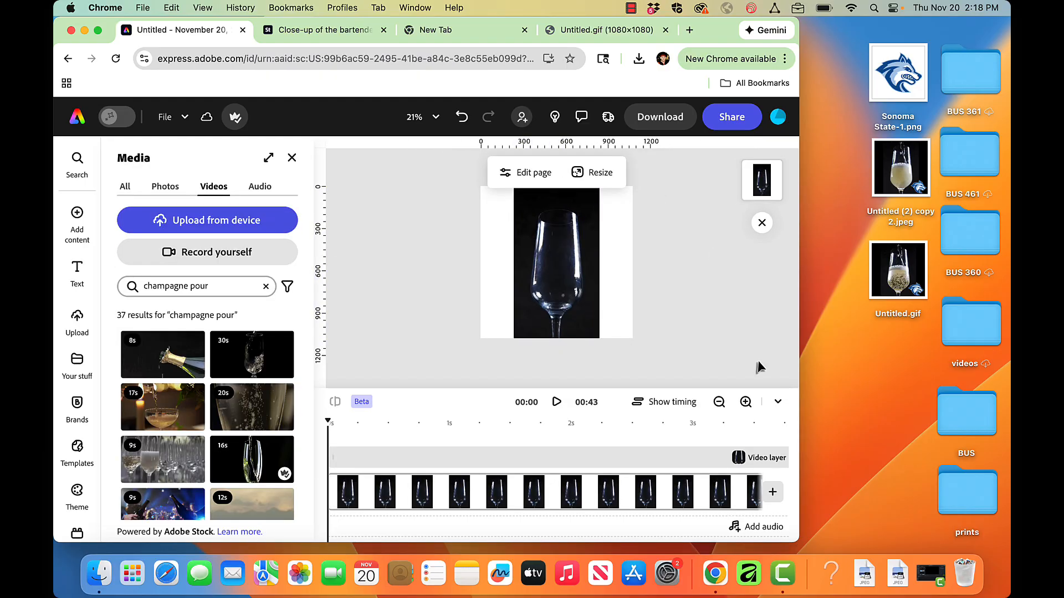
pyautogui.click(778, 402)
pyautogui.click(292, 158)
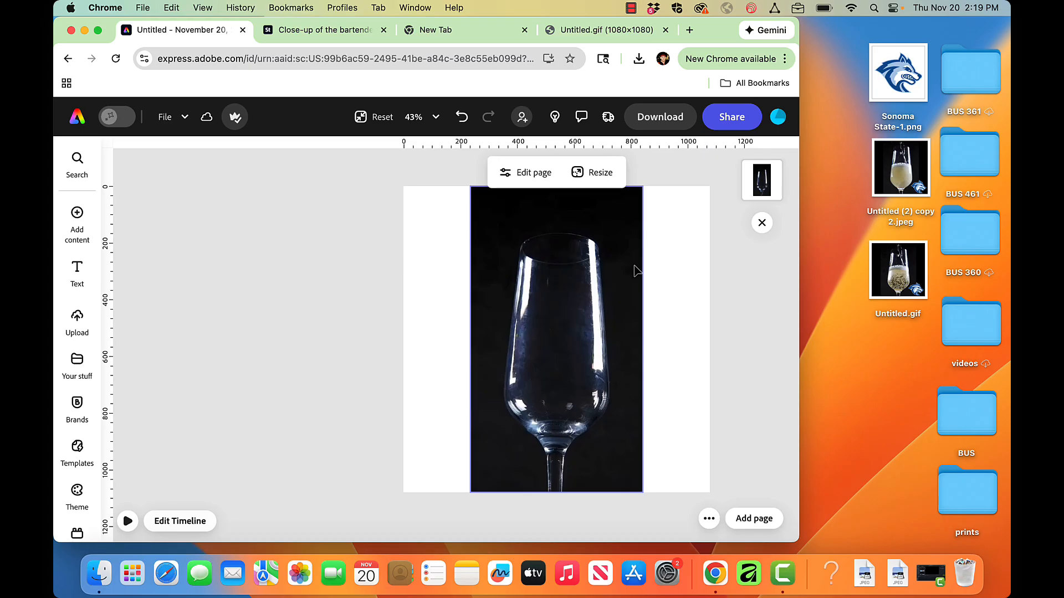
# Enlarge the glass video slightly so it extends past the page's upper and lower edges
pyautogui.click(636, 270)
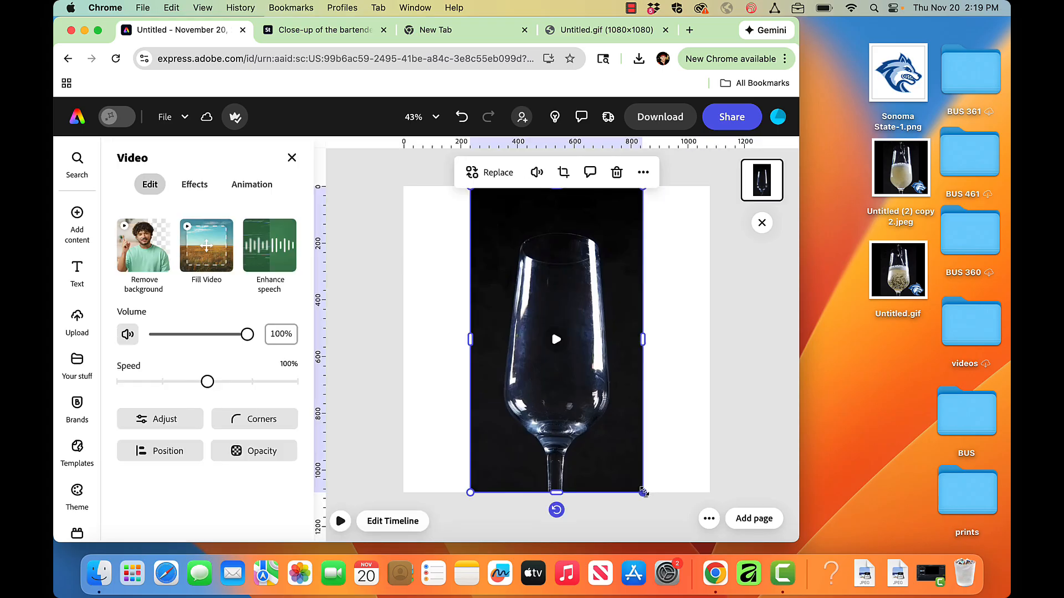
pyautogui.moveTo(643, 492); pyautogui.dragTo(661, 514)
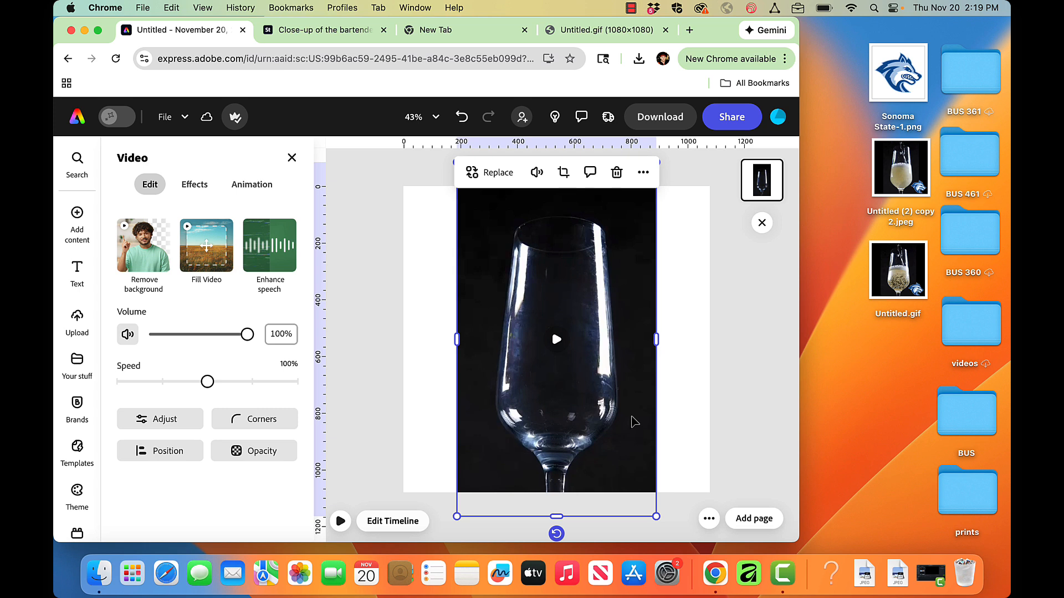
pyautogui.doubleClick(635, 422)
pyautogui.doubleClick(632, 417)
# Set the page's background colour to black
pyautogui.click(376, 286)
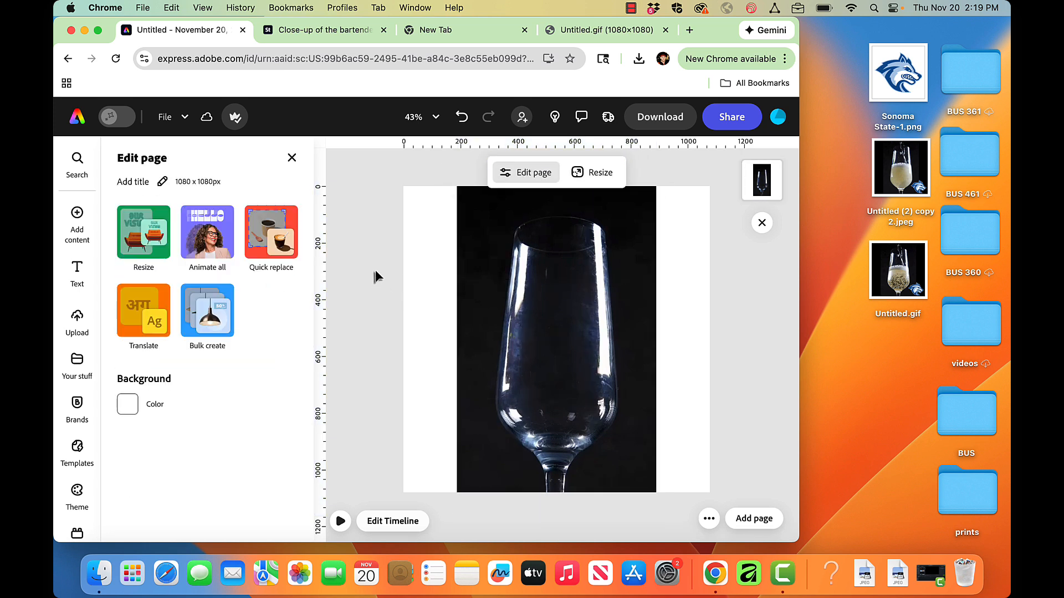
pyautogui.click(127, 410)
pyautogui.click(202, 348)
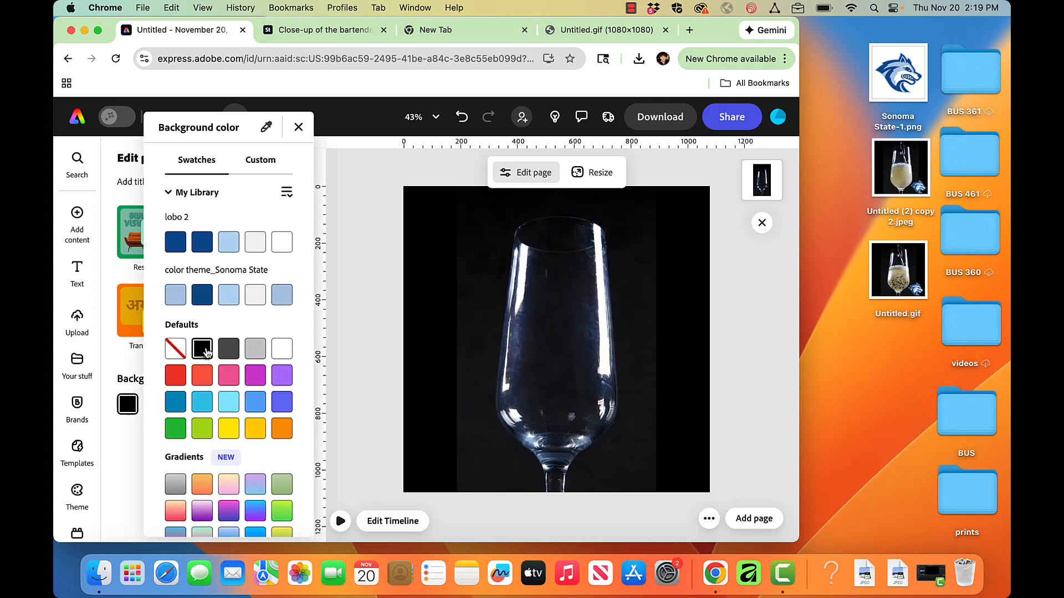
pyautogui.click(370, 253)
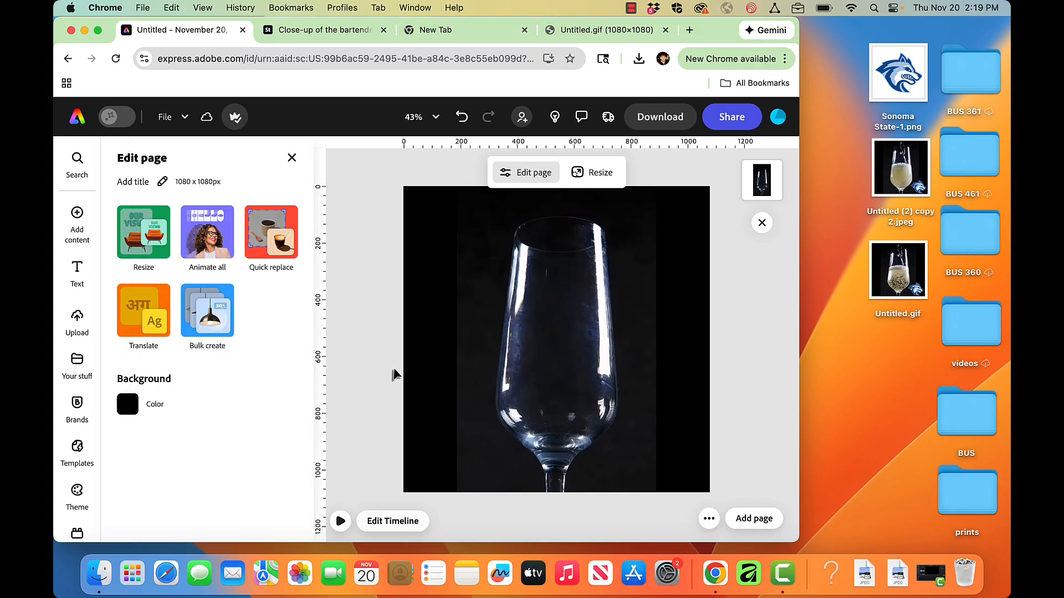
# Add Sonoma State-1.png from the desktop to the page, shrink it and place it in the lower-right corner
pyautogui.moveTo(911, 81); pyautogui.dragTo(686, 464)
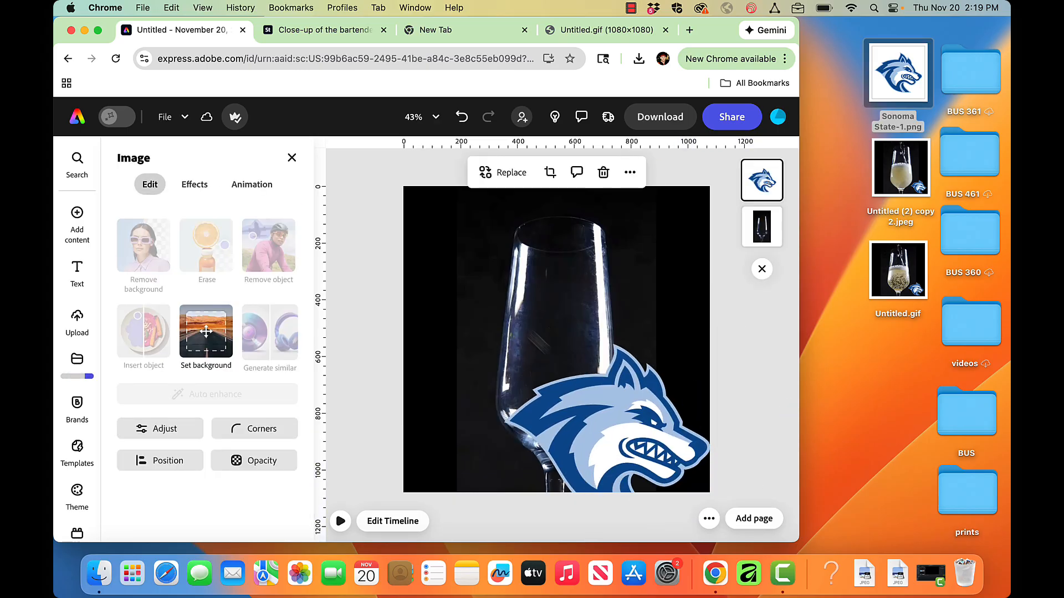
pyautogui.moveTo(681, 279); pyautogui.dragTo(603, 357)
pyautogui.moveTo(571, 394); pyautogui.dragTo(658, 444)
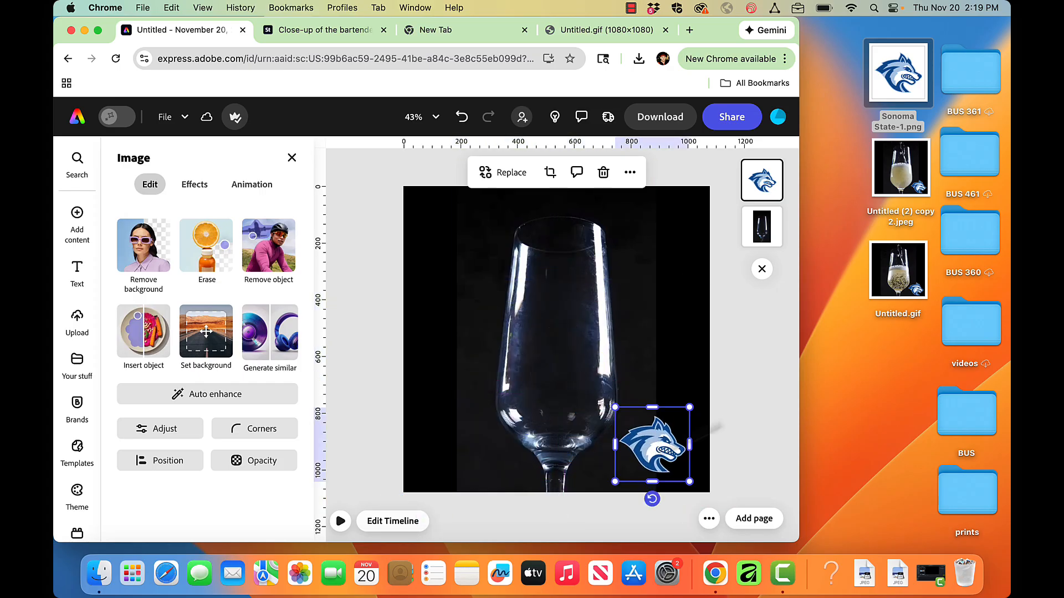
pyautogui.click(737, 418)
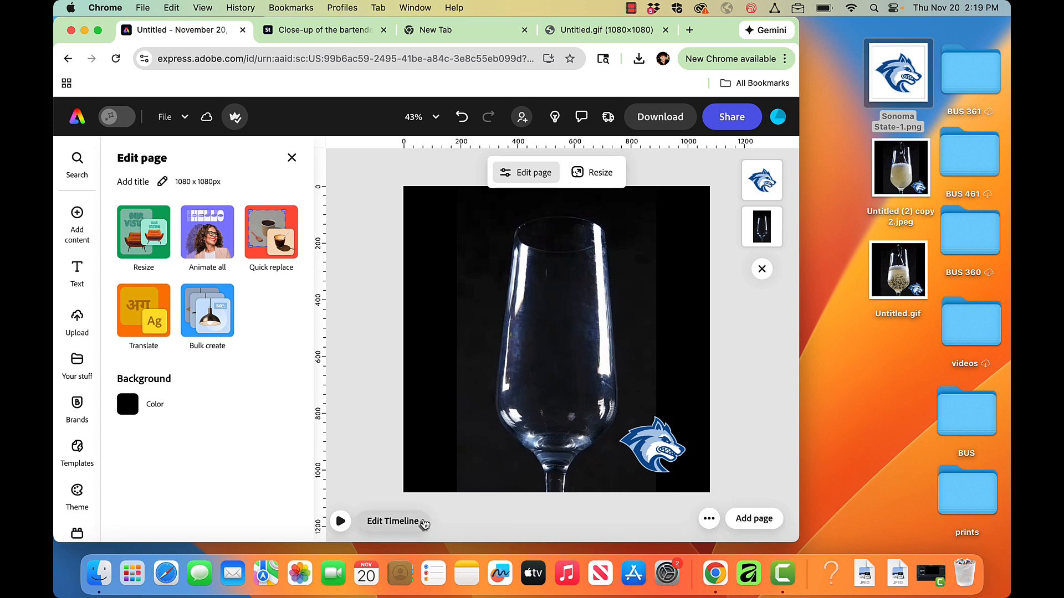
# Open the timeline at 26% zoom and move the playhead to 00:06, where the glass is filled with champagne
pyautogui.click(393, 521)
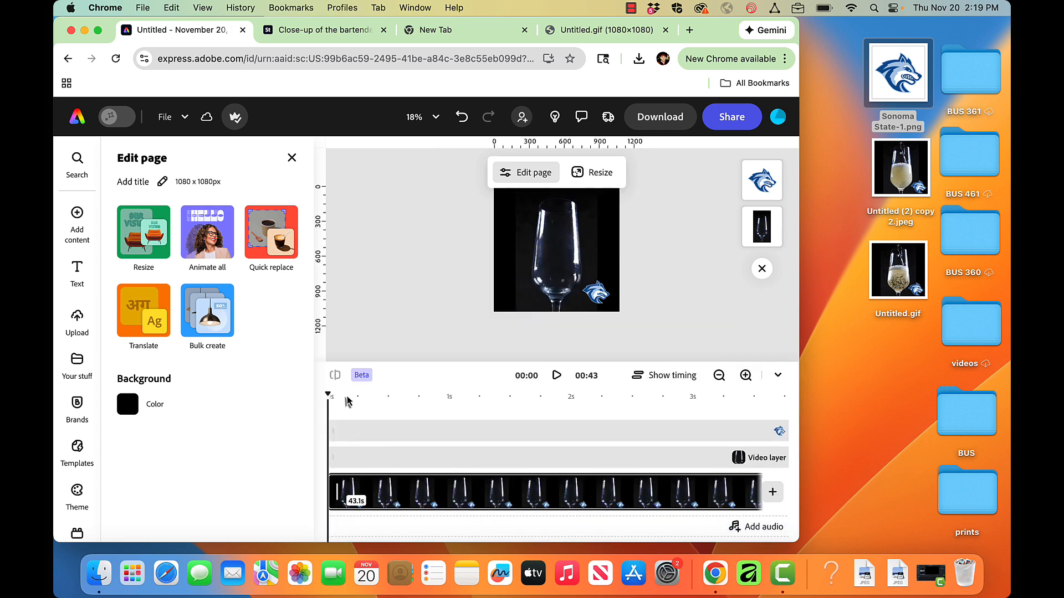
pyautogui.moveTo(329, 397); pyautogui.dragTo(520, 418)
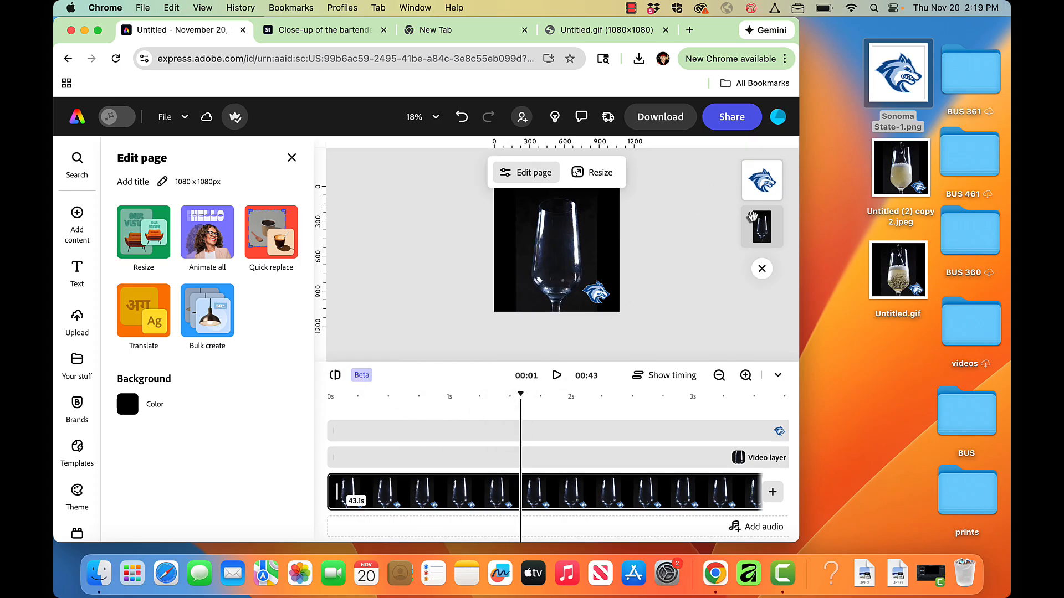
pyautogui.moveTo(521, 394)
pyautogui.mouseDown()
pyautogui.moveTo(624, 410)
pyautogui.moveTo(518, 410)
pyautogui.mouseUp()
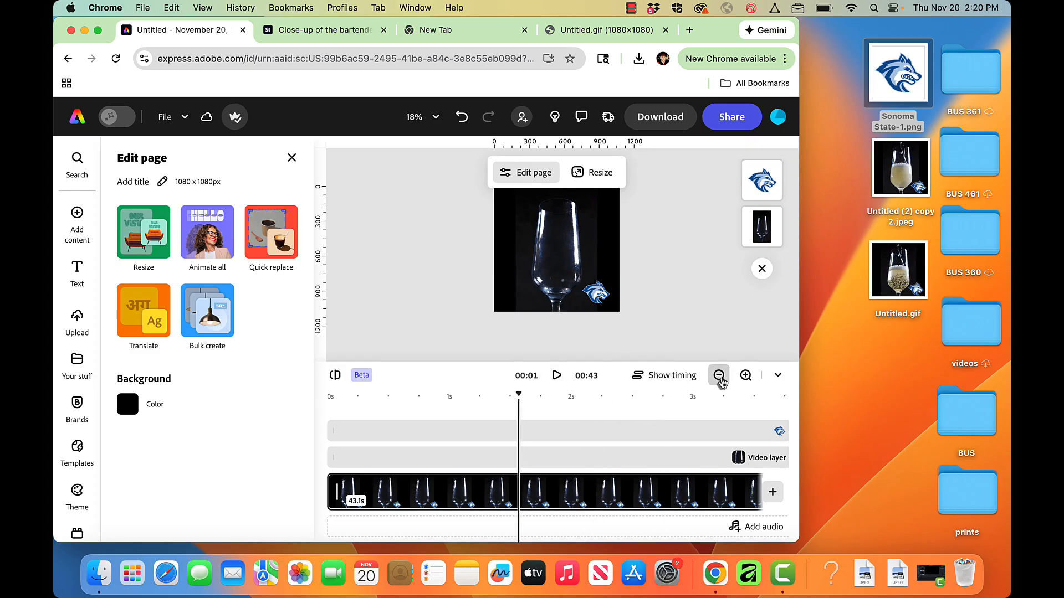
pyautogui.click(720, 376)
pyautogui.click(719, 375)
pyautogui.click(719, 376)
pyautogui.click(719, 376)
pyautogui.click(719, 376)
pyautogui.click(719, 376)
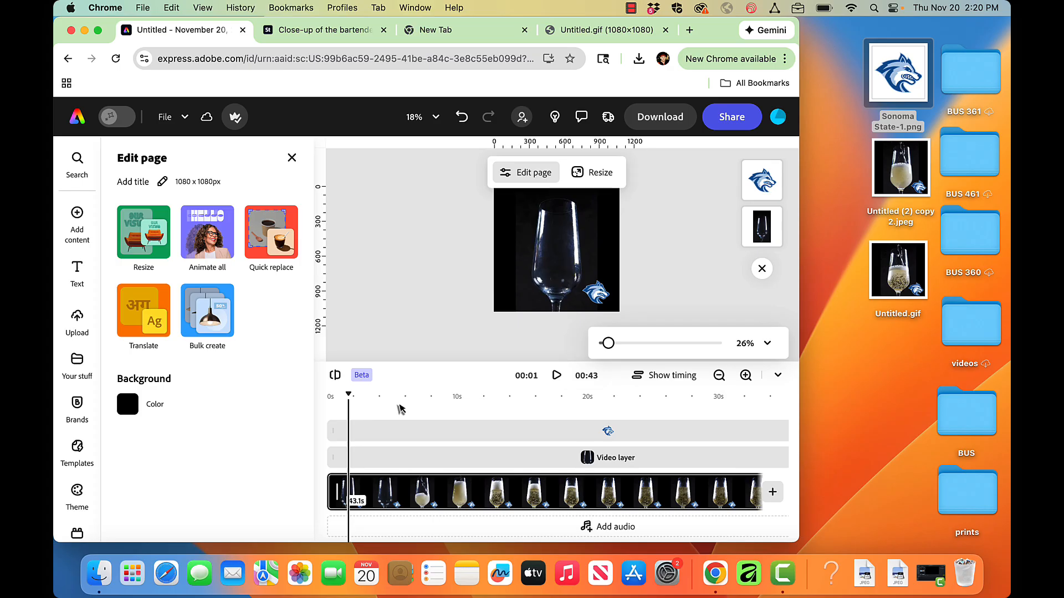
pyautogui.moveTo(351, 395); pyautogui.dragTo(419, 409)
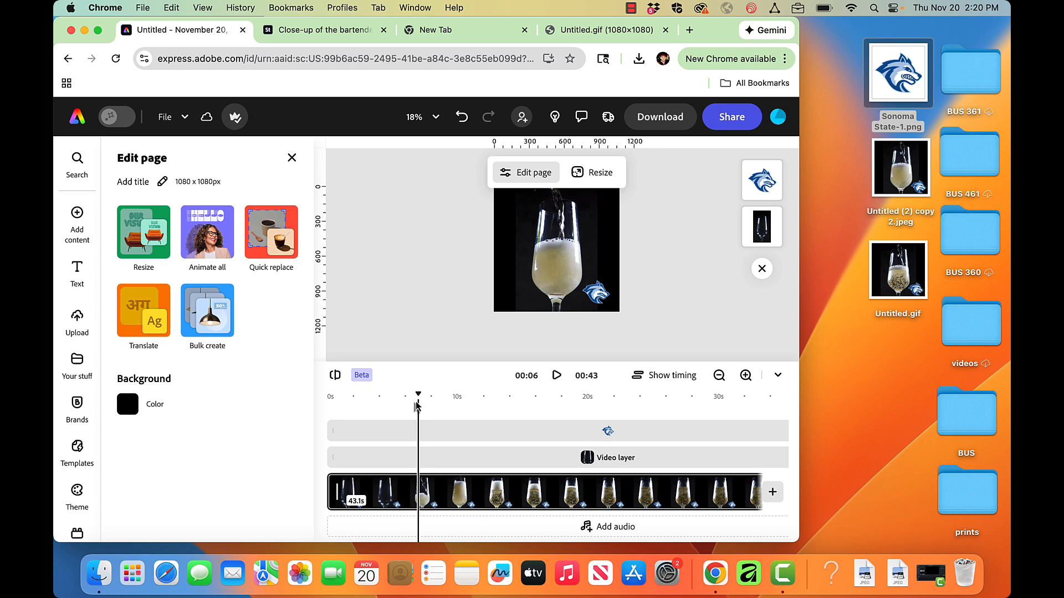
# Download the current frame as a JPG at size 1 and place Untitled (2).jpeg on the desktop
pyautogui.click(676, 119)
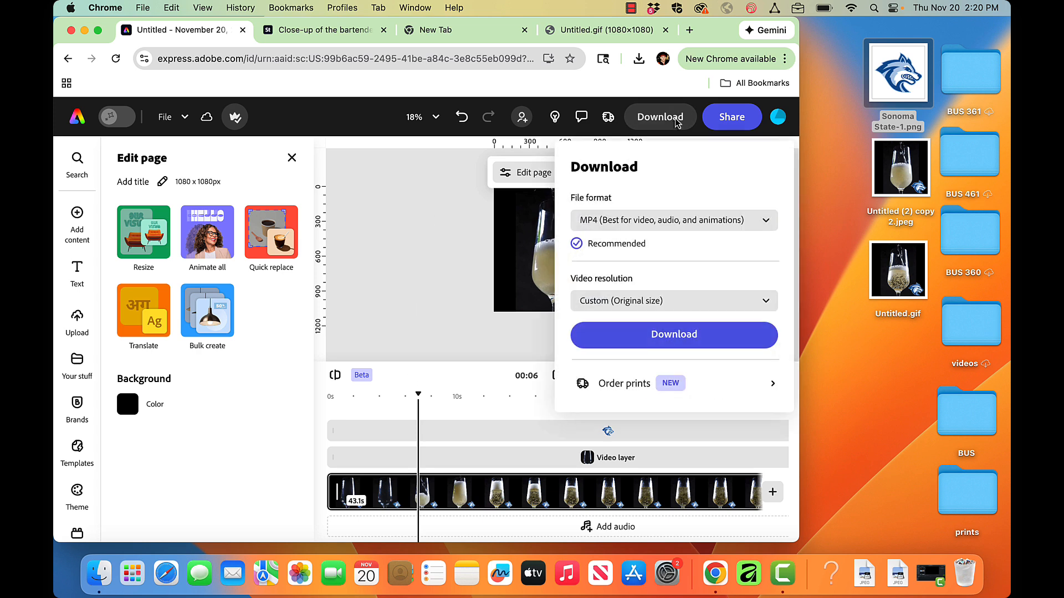
pyautogui.click(645, 224)
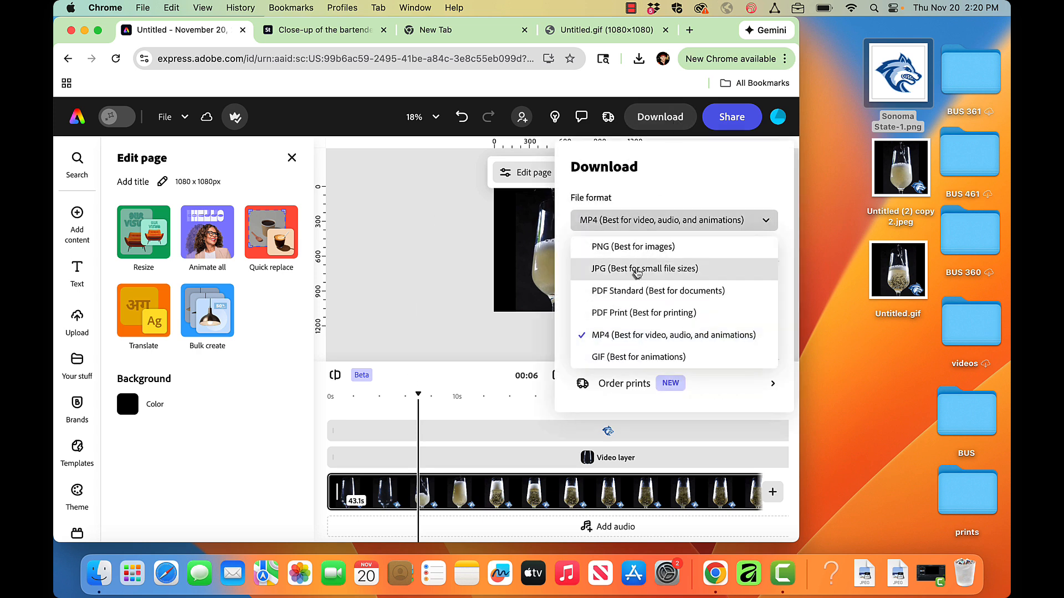
pyautogui.click(637, 270)
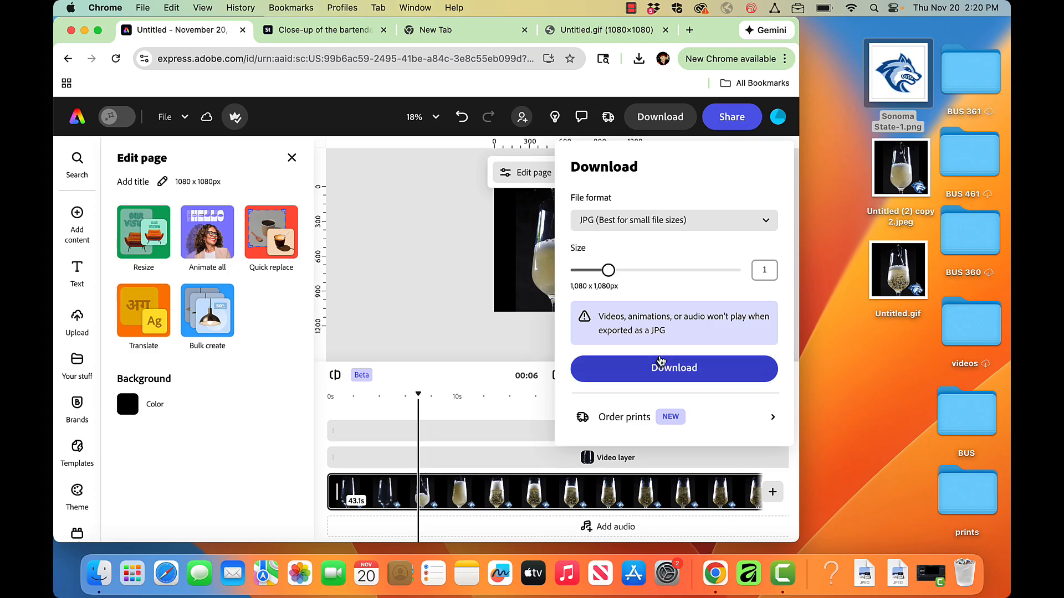
pyautogui.click(657, 375)
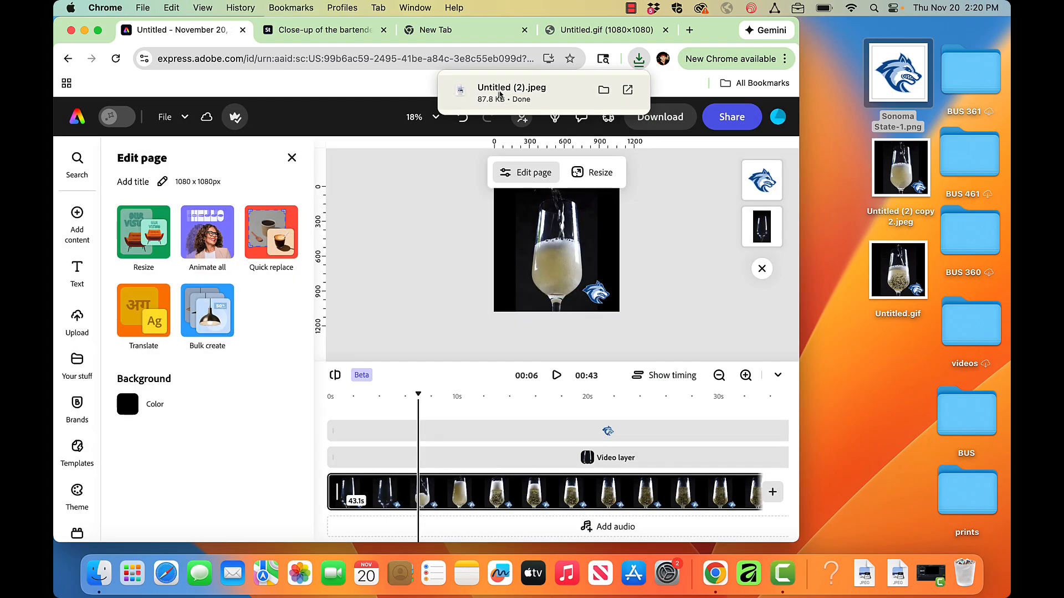
pyautogui.moveTo(500, 94); pyautogui.dragTo(888, 368)
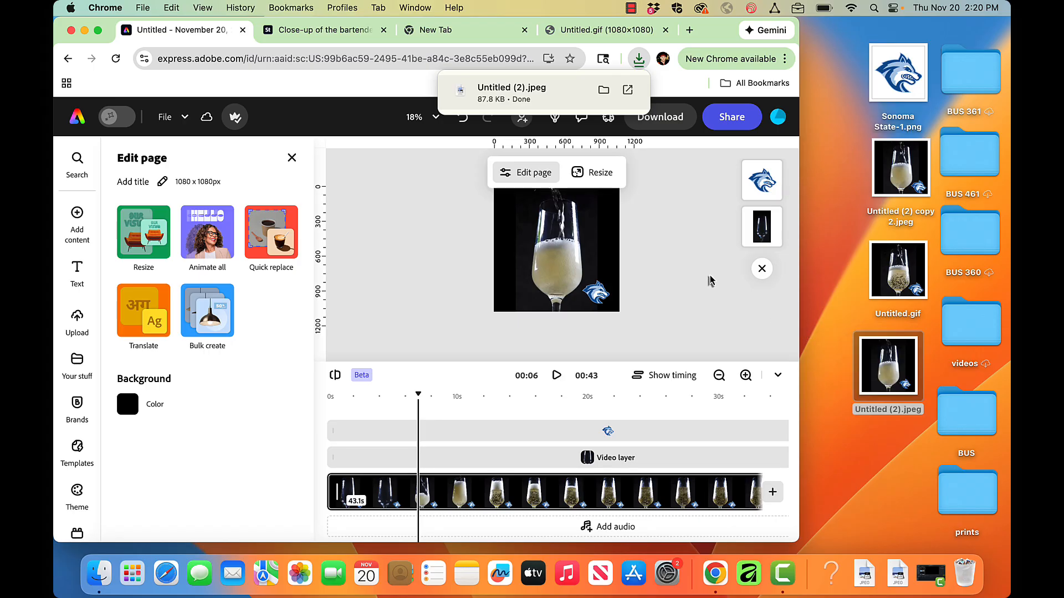
# Close the timeline, add Untitled (2).jpeg from the desktop to the page and align it so it covers the whole page
pyautogui.click(877, 380)
pyautogui.click(778, 376)
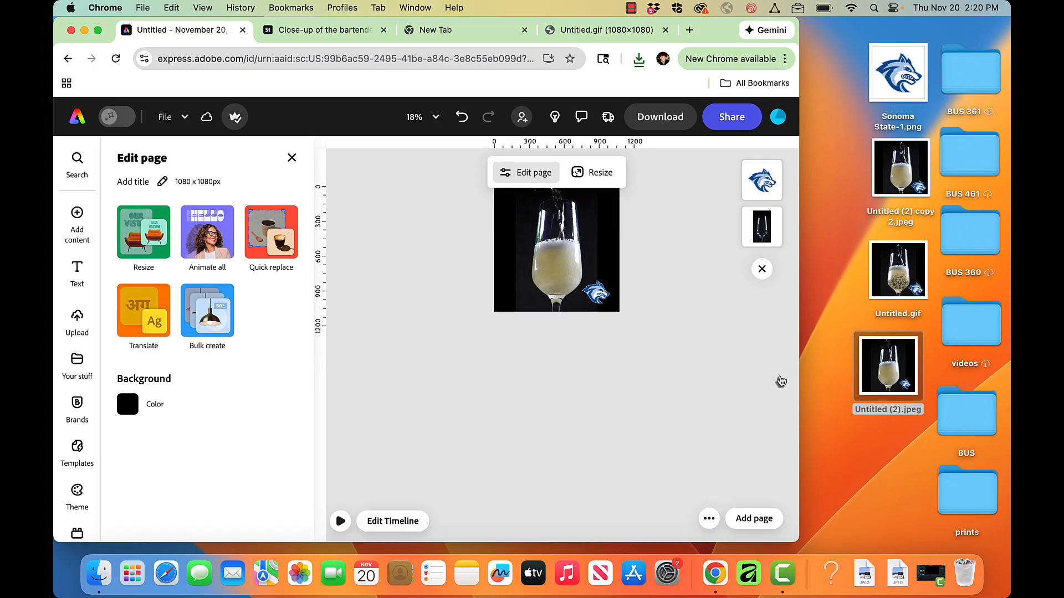
pyautogui.moveTo(882, 372); pyautogui.dragTo(714, 347)
pyautogui.moveTo(456, 252)
pyautogui.mouseDown()
pyautogui.moveTo(447, 237)
pyautogui.moveTo(448, 247)
pyautogui.mouseUp()
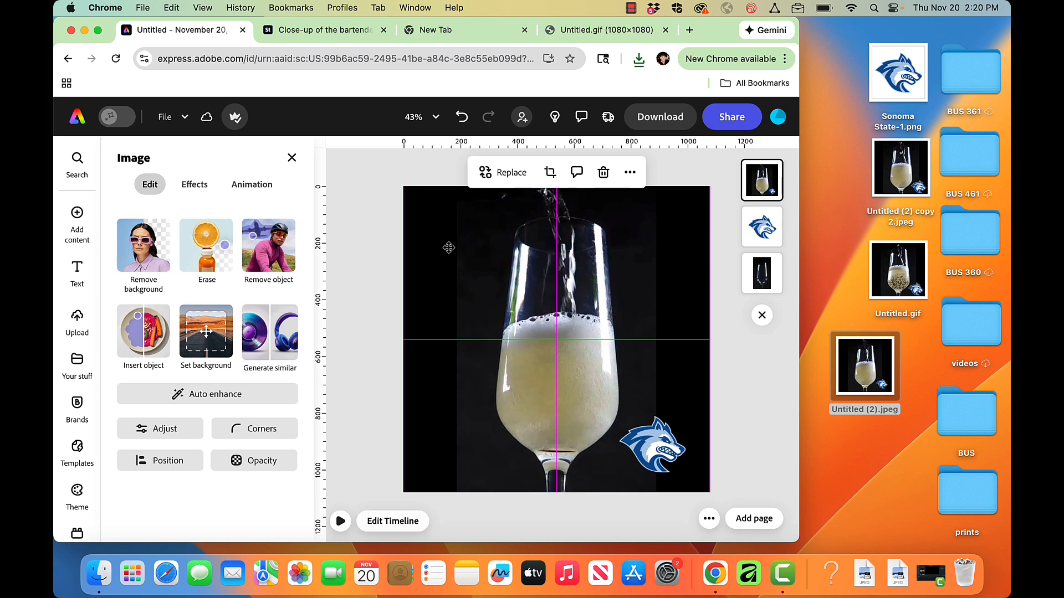
pyautogui.moveTo(448, 247); pyautogui.dragTo(448, 249)
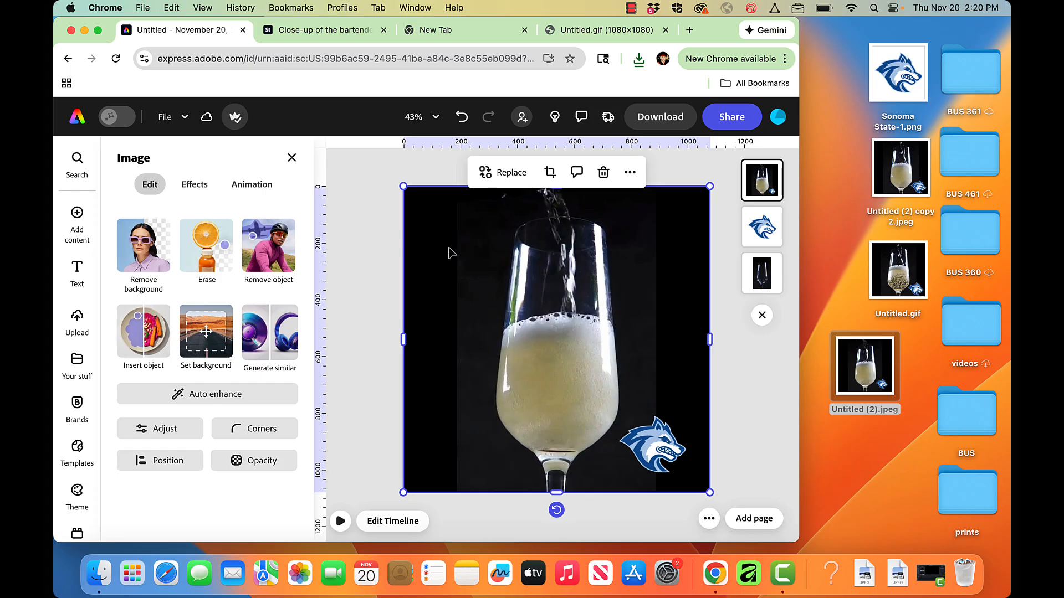
# Set the opacity of the champagne video layer to 0%
pyautogui.click(762, 284)
pyautogui.click(244, 451)
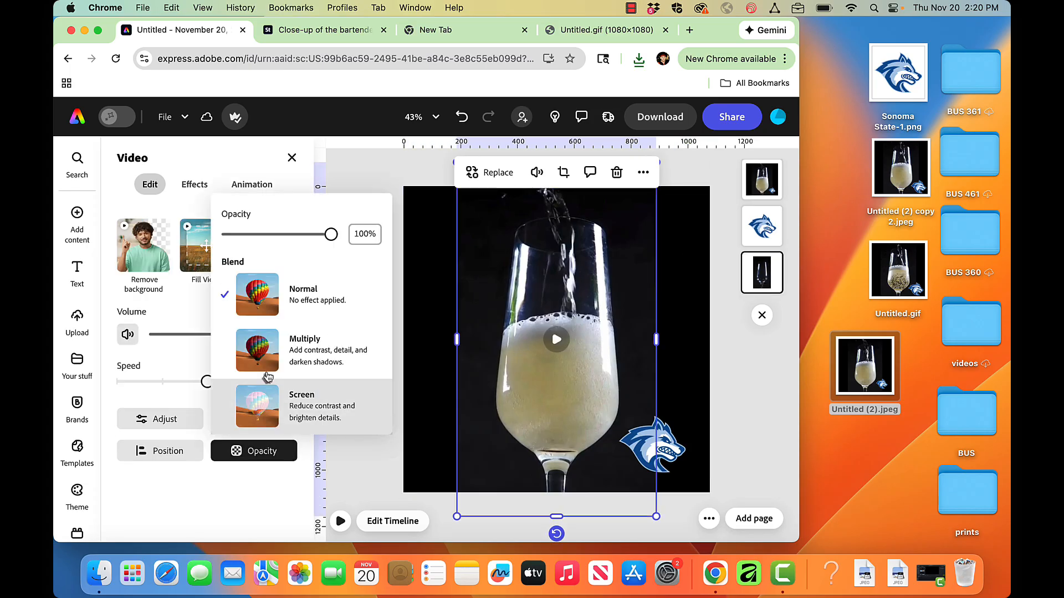
pyautogui.moveTo(331, 235); pyautogui.dragTo(186, 256)
pyautogui.click(375, 160)
# Change the page background from black to no color so it is transparent
pyautogui.click(412, 221)
pyautogui.click(375, 327)
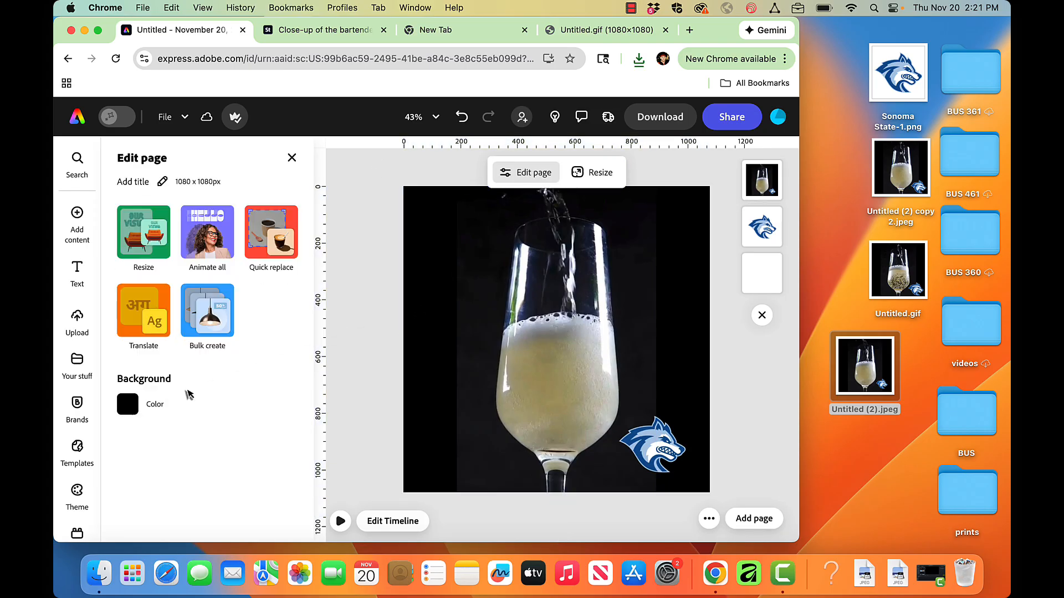
pyautogui.click(128, 405)
pyautogui.click(175, 349)
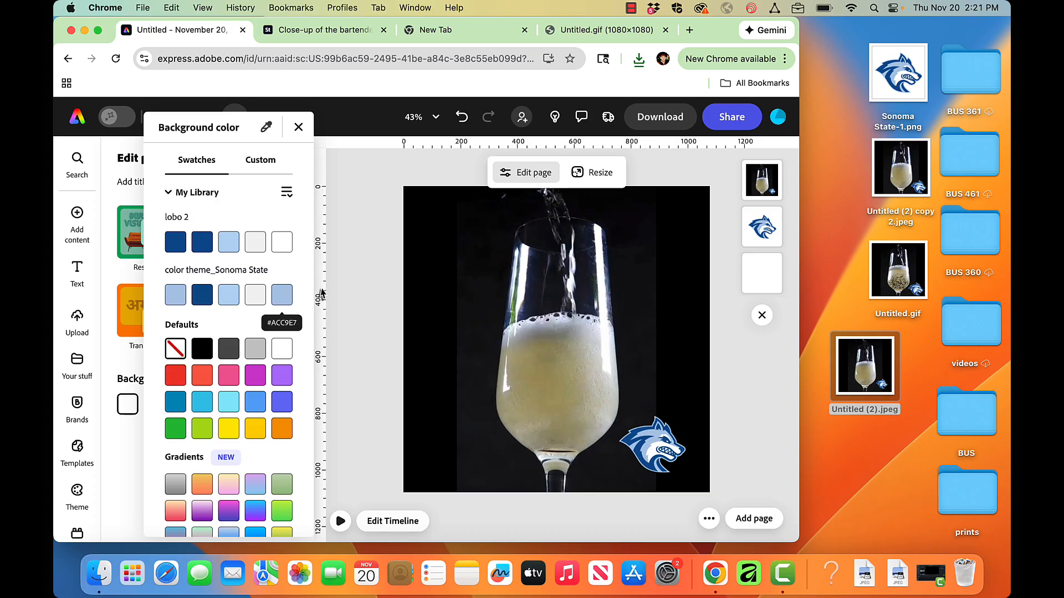
pyautogui.click(369, 289)
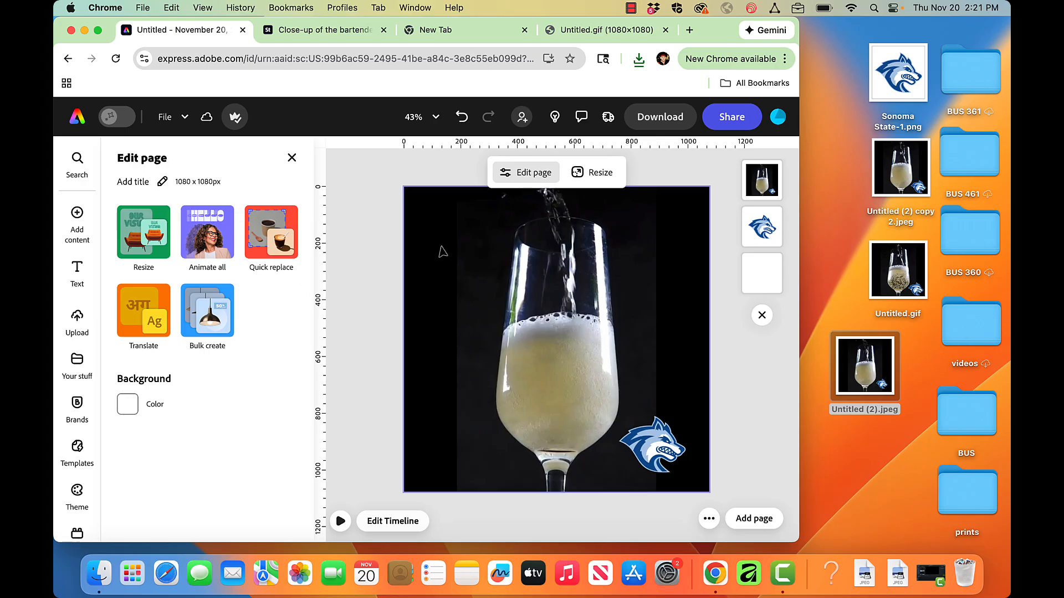
# Erase the champagne inside the glass from the full-page still image with the Quick selection brush at size 40
pyautogui.click(477, 283)
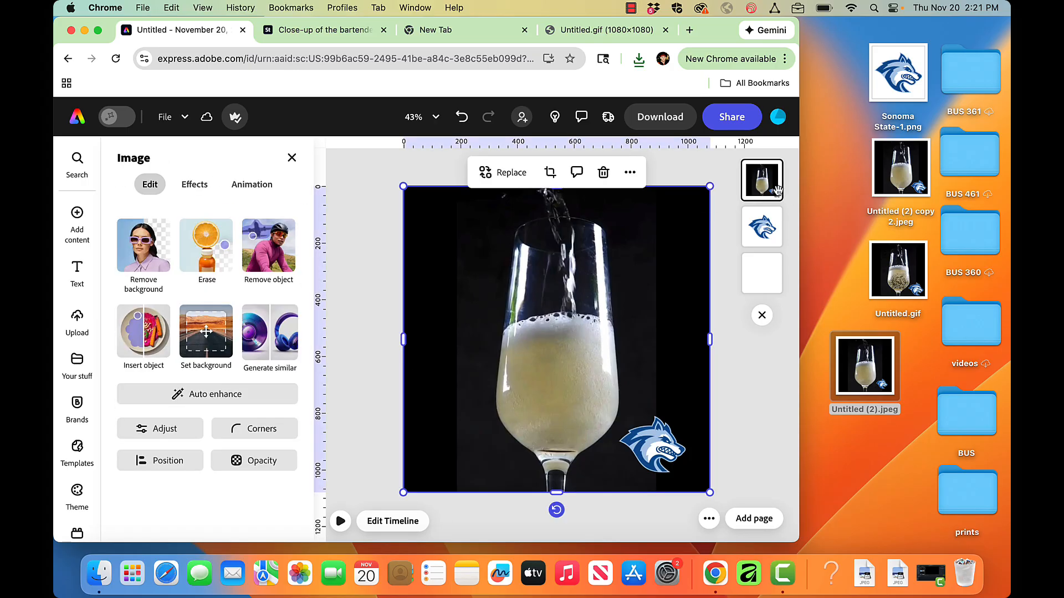
pyautogui.click(207, 249)
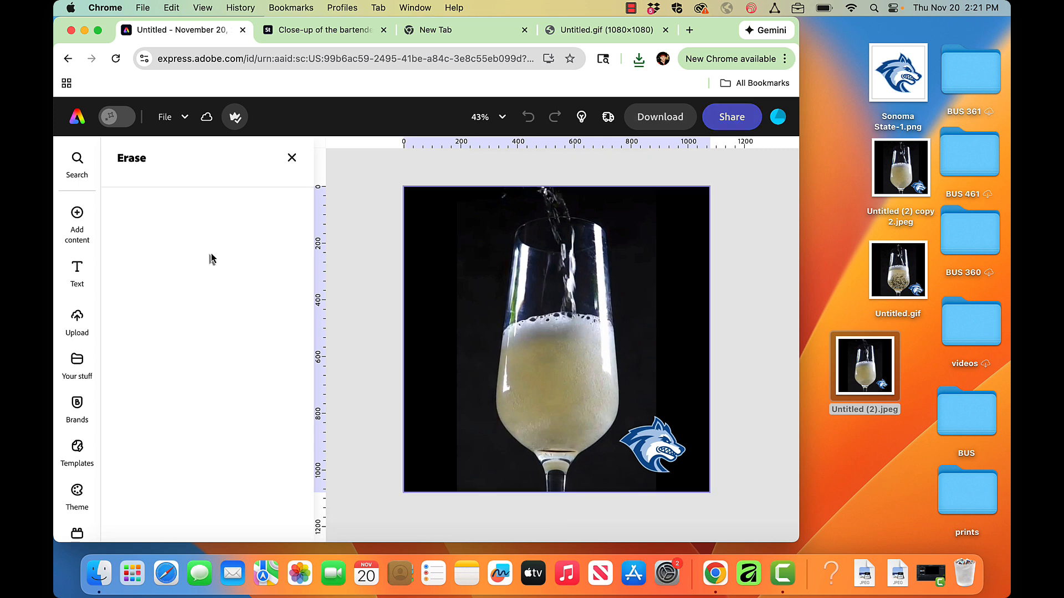
pyautogui.click(561, 396)
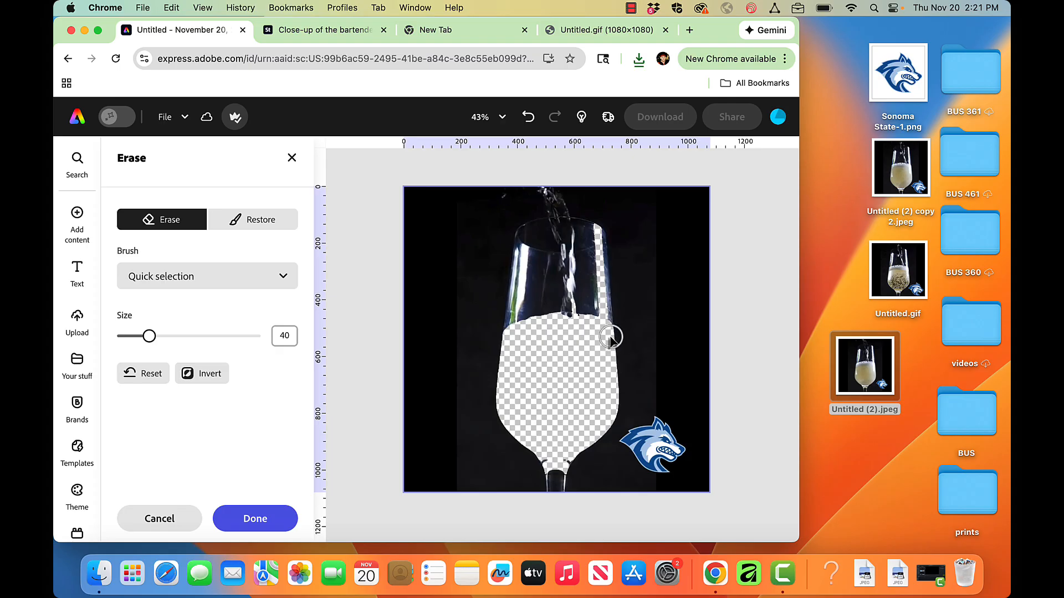
# Restore the foam along the champagne's top edge with a Circle brush at size 137 and hardness 70, and apply the erase
pyautogui.click(284, 222)
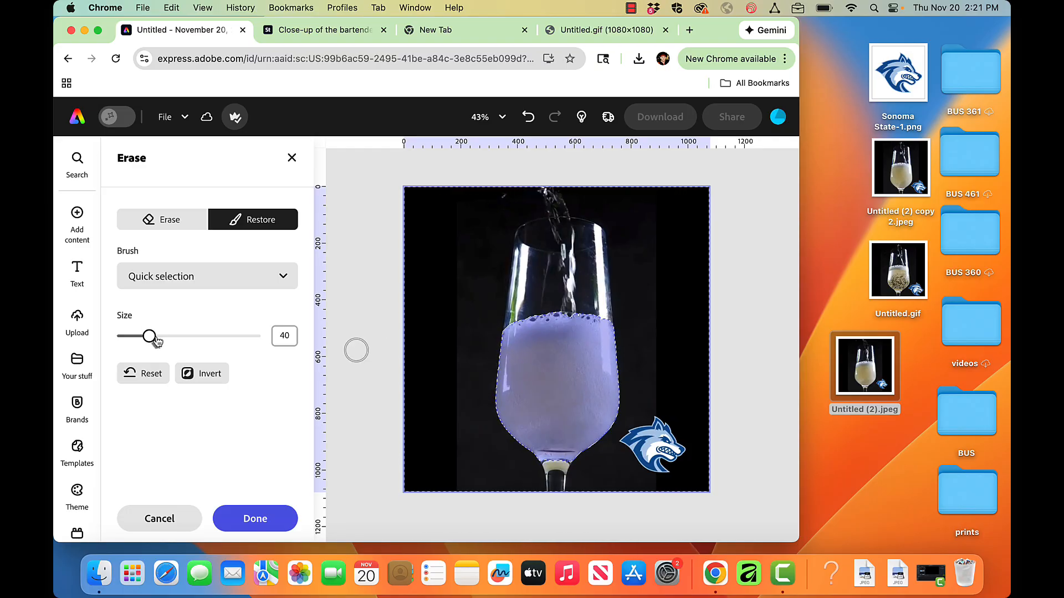
pyautogui.click(187, 281)
pyautogui.click(187, 348)
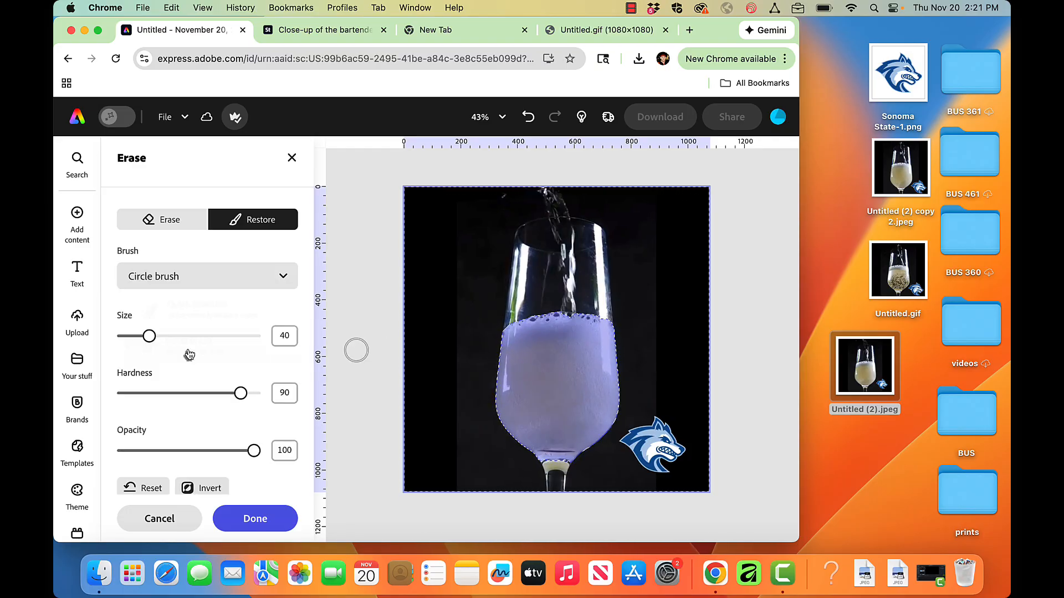
pyautogui.moveTo(239, 395); pyautogui.dragTo(218, 398)
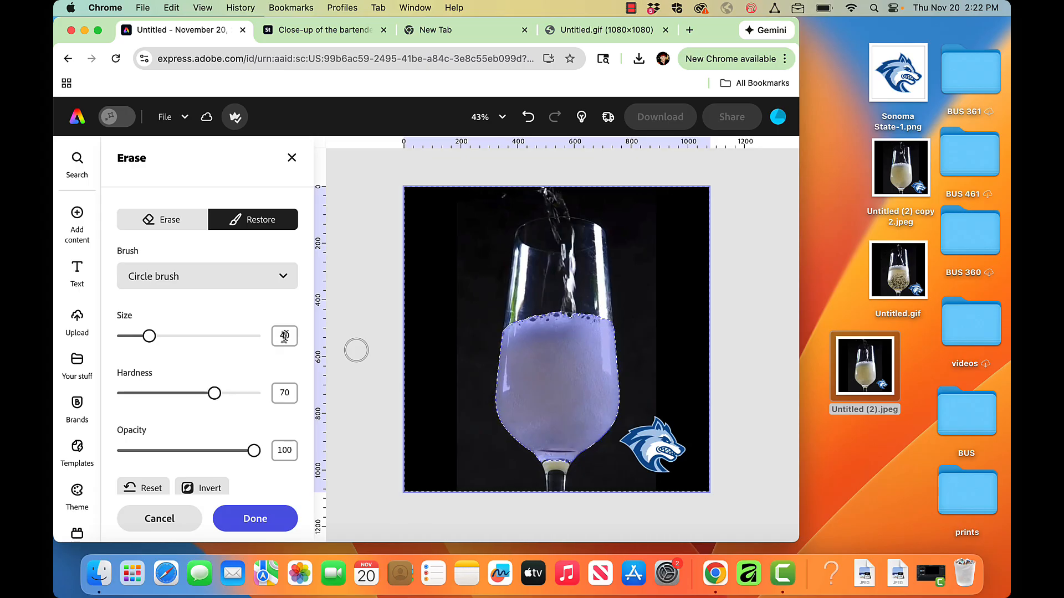
pyautogui.moveTo(155, 343); pyautogui.dragTo(217, 346)
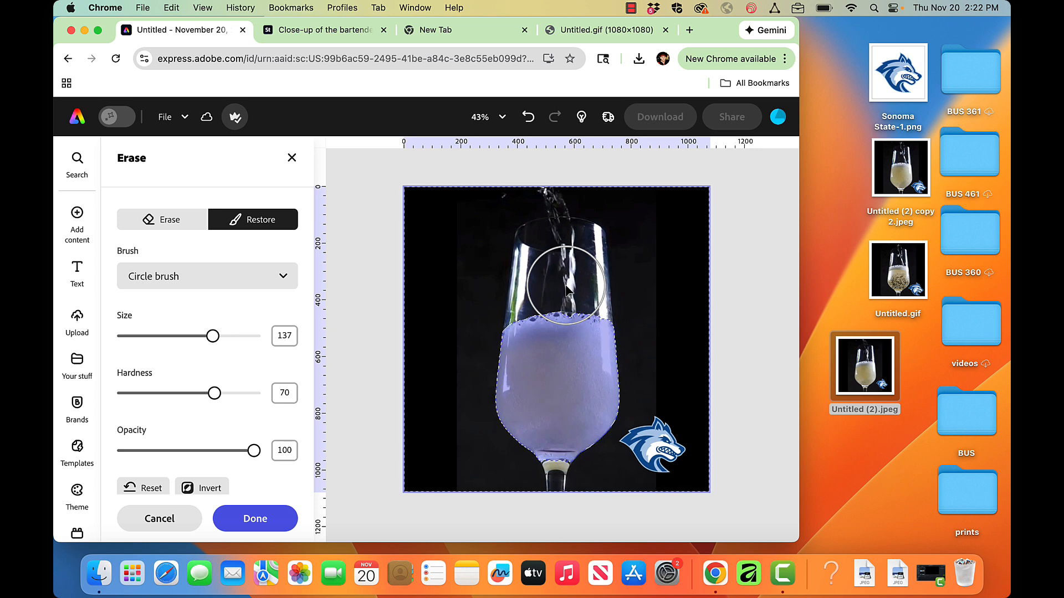
pyautogui.press('super+equal')
pyautogui.press('super+equal')
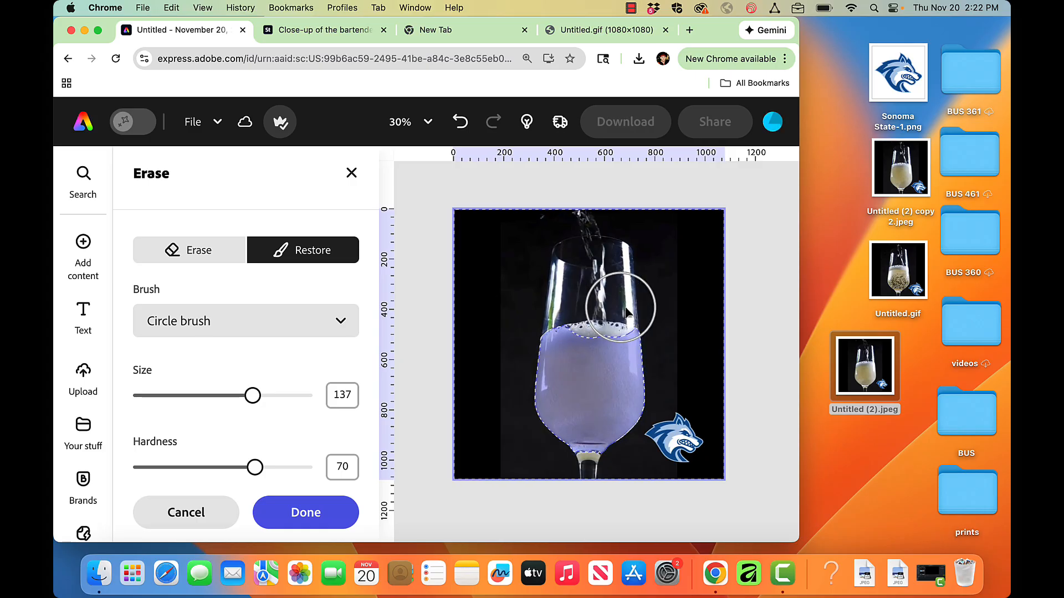
pyautogui.click(563, 308)
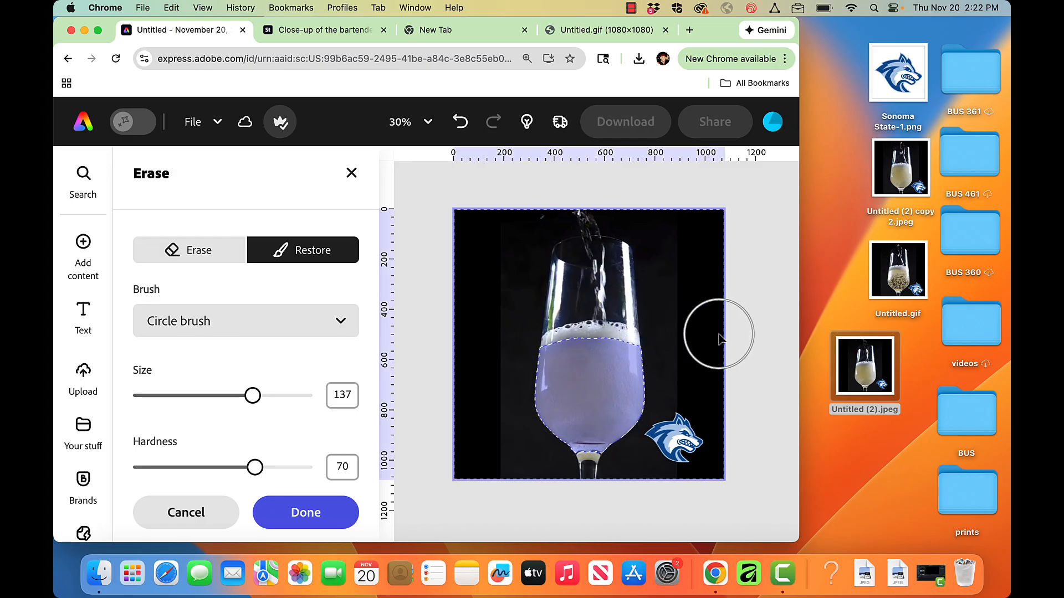
pyautogui.click(300, 512)
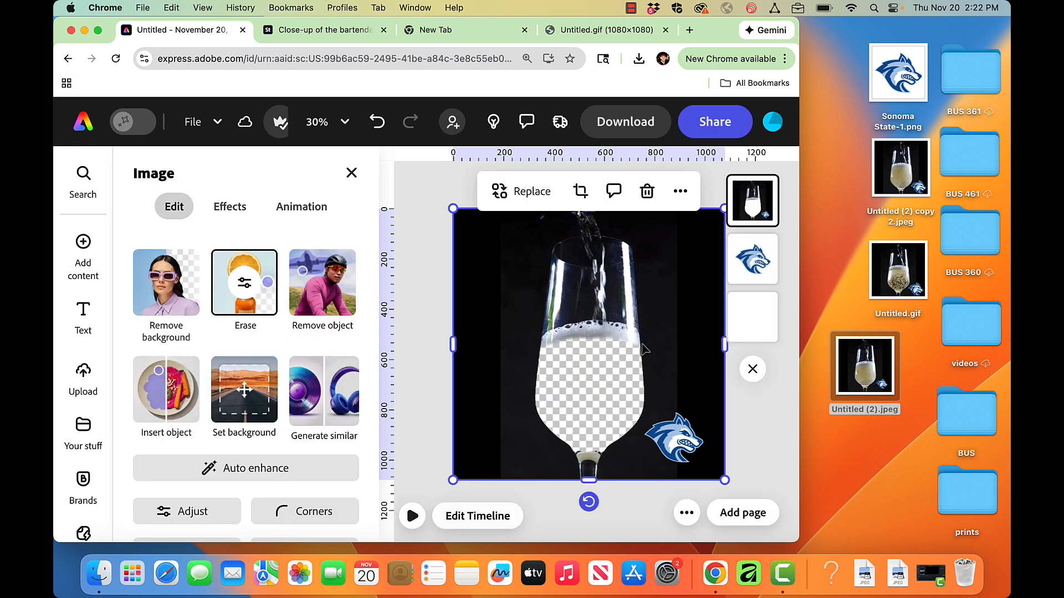
# Reopen the still image's Erase edit, restore slightly more of the foam strip with the Circle brush, and apply it
pyautogui.click(245, 288)
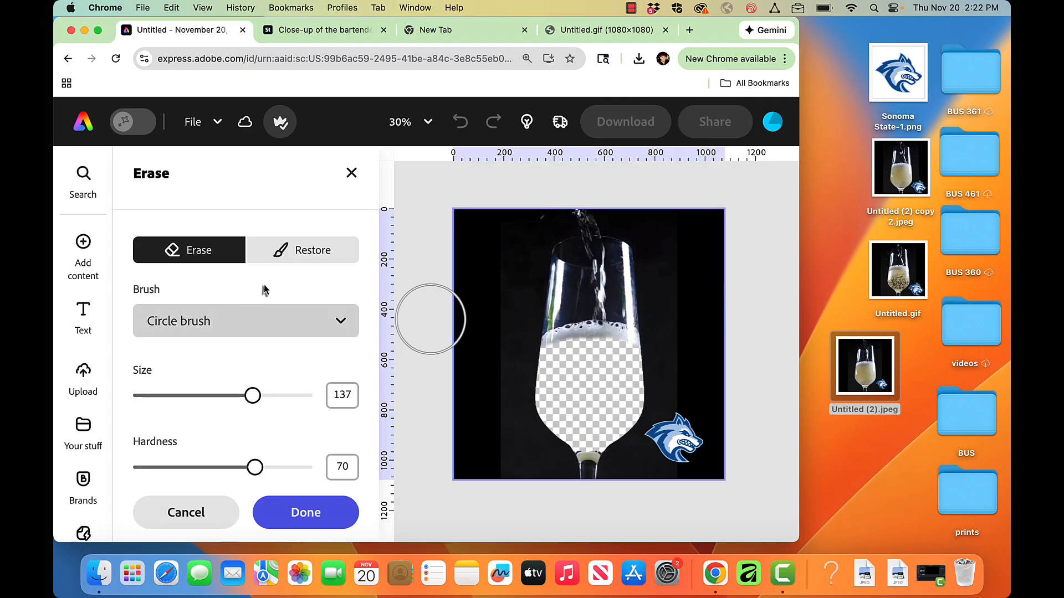
pyautogui.click(311, 252)
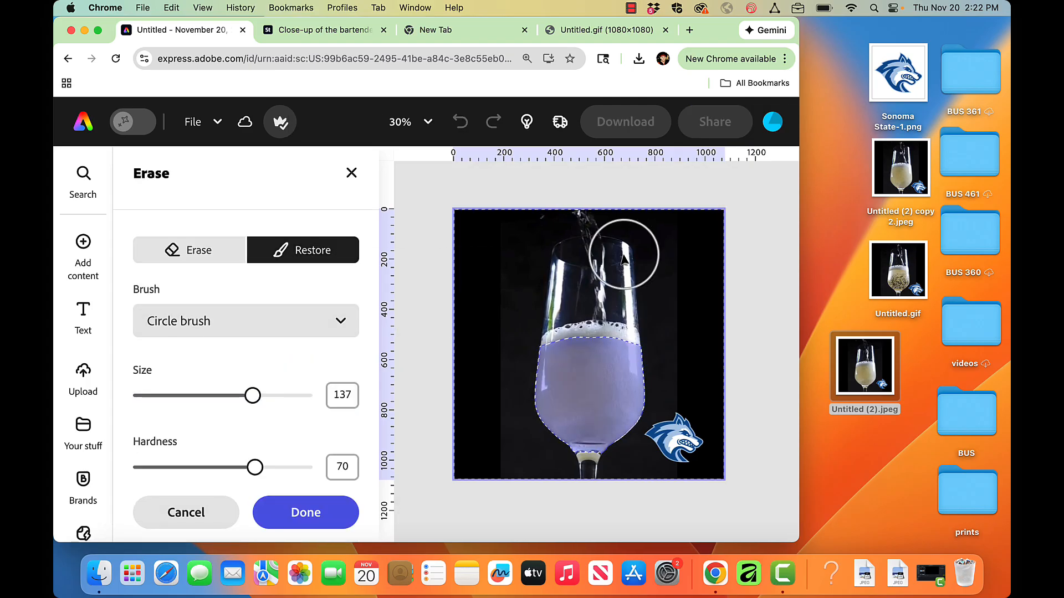
pyautogui.moveTo(622, 309)
pyautogui.mouseDown()
pyautogui.moveTo(582, 338)
pyautogui.moveTo(580, 314)
pyautogui.mouseUp()
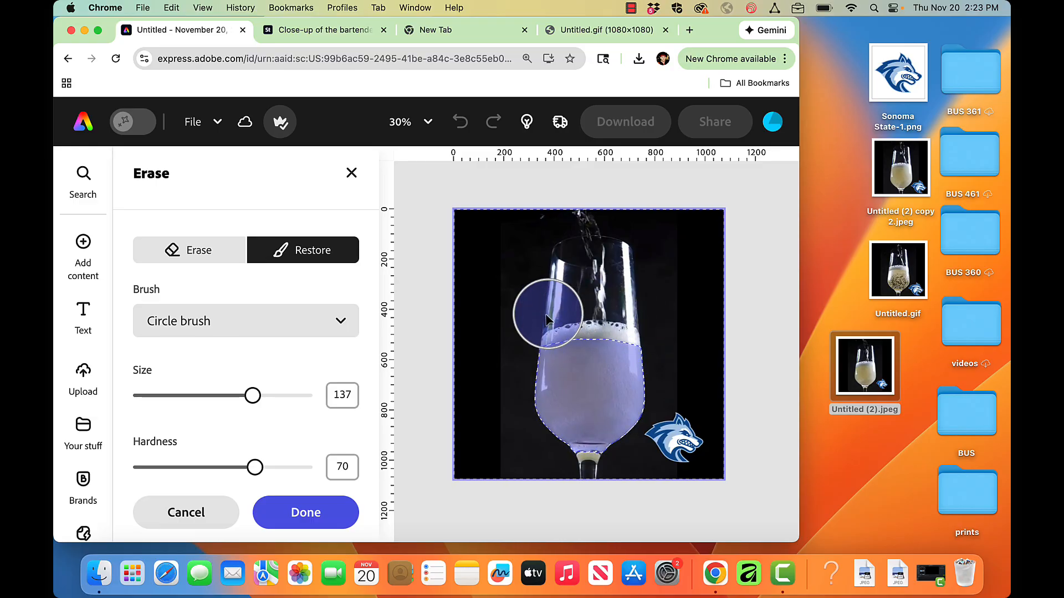
pyautogui.click(312, 520)
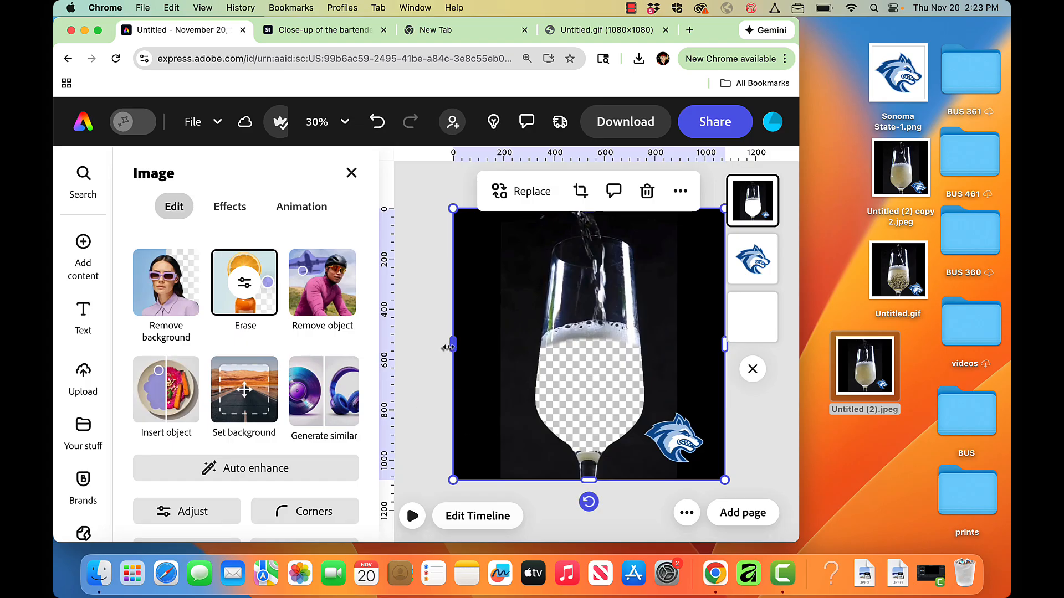
pyautogui.click(351, 173)
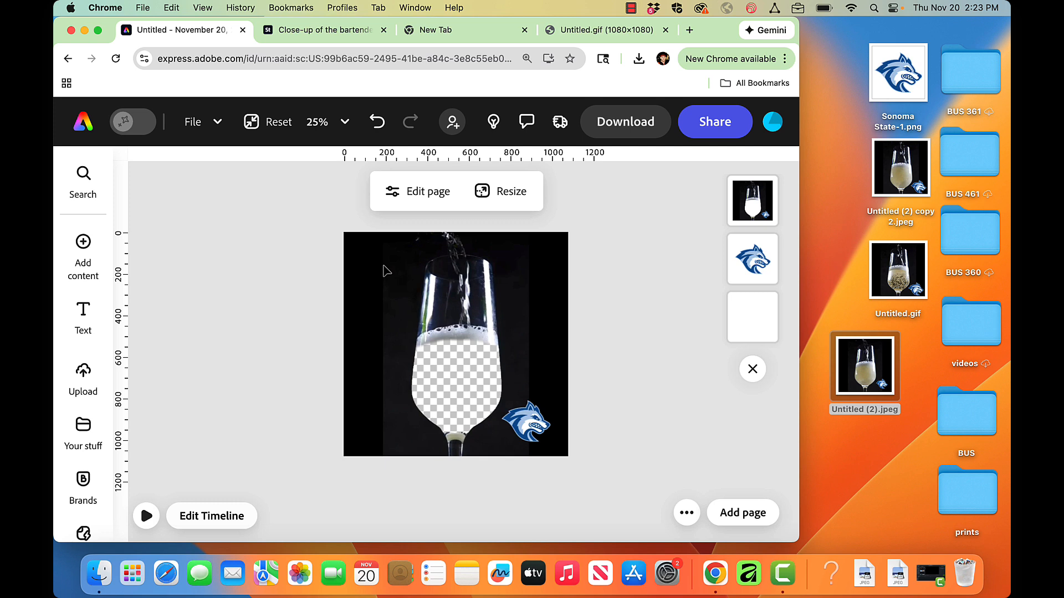
# Set the opacity of the champagne video layer to 100%
pyautogui.click(765, 327)
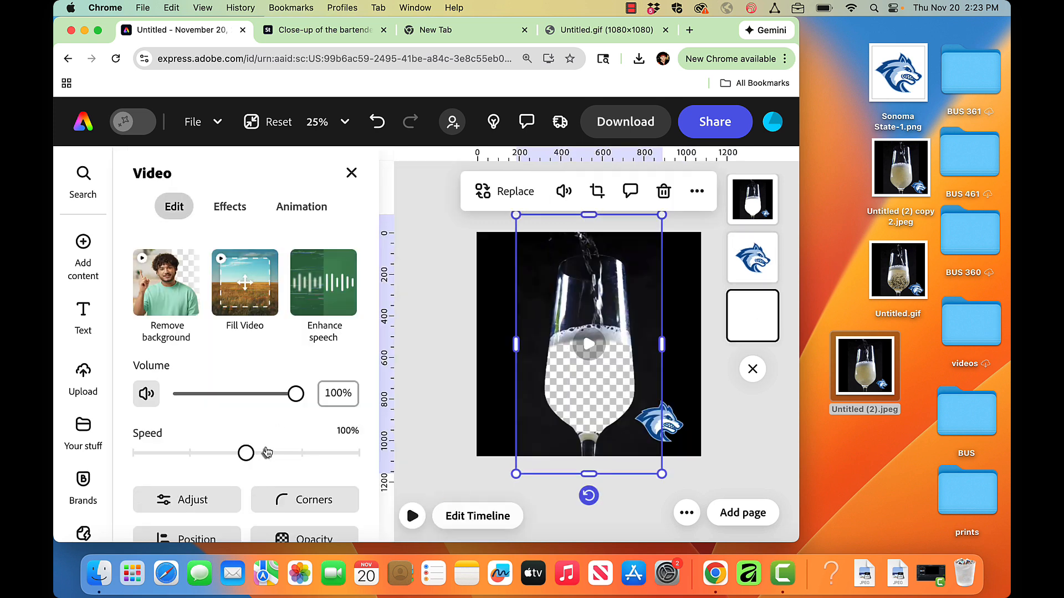
pyautogui.click(309, 536)
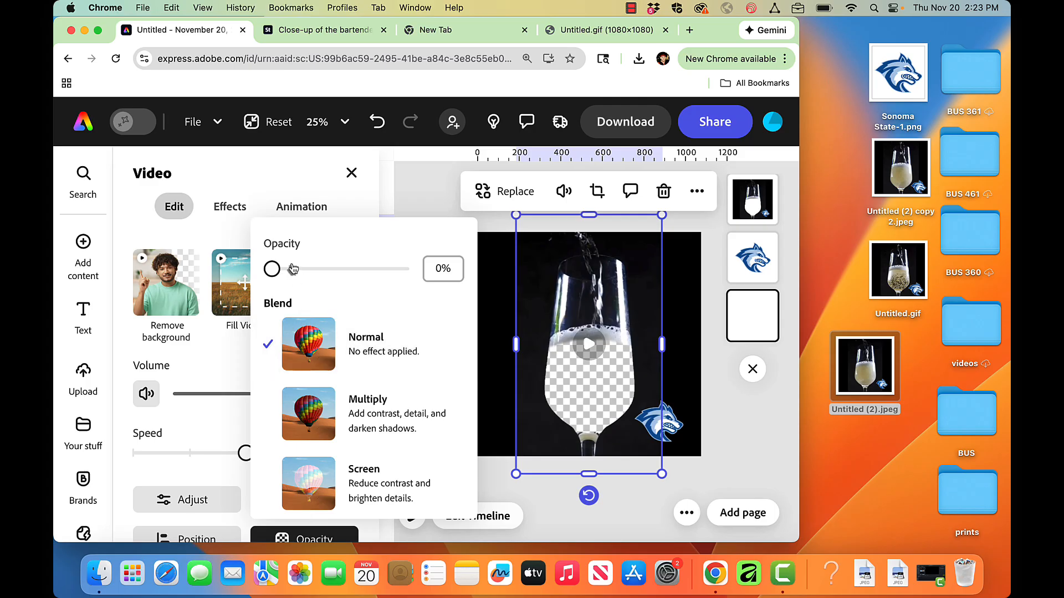
pyautogui.moveTo(278, 269); pyautogui.dragTo(401, 269)
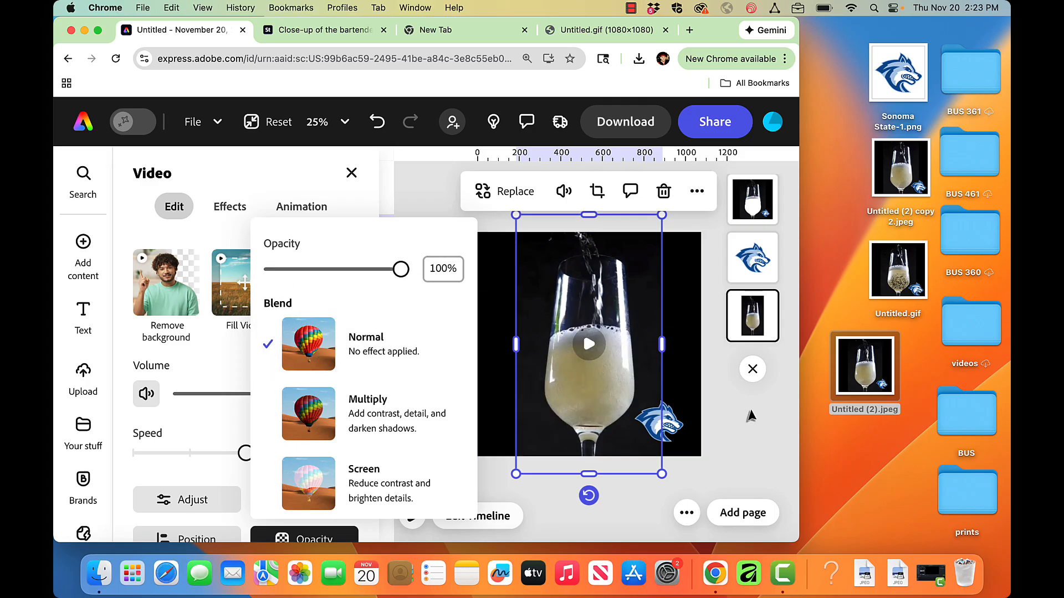
pyautogui.click(754, 416)
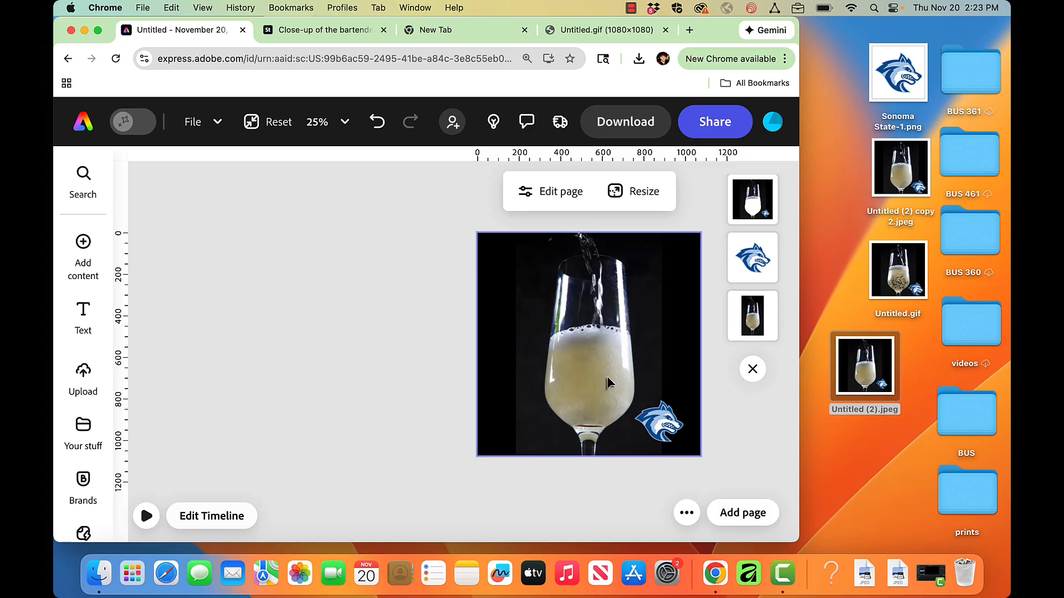
# Split the scene in the timeline at about 9.5 s and again at 00:12
pyautogui.click(221, 518)
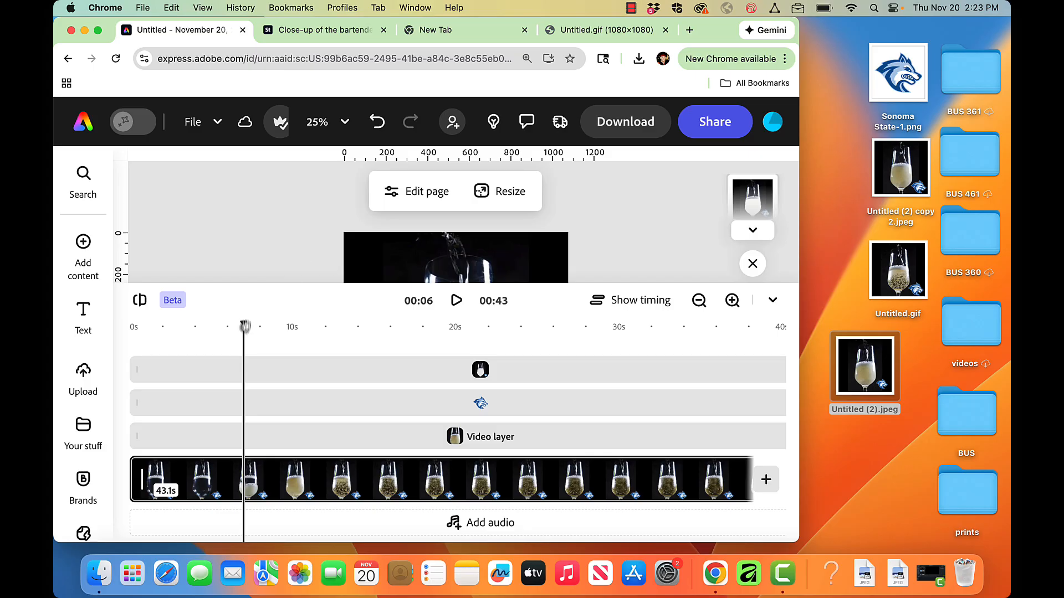
pyautogui.scroll(-1, 264, 235)
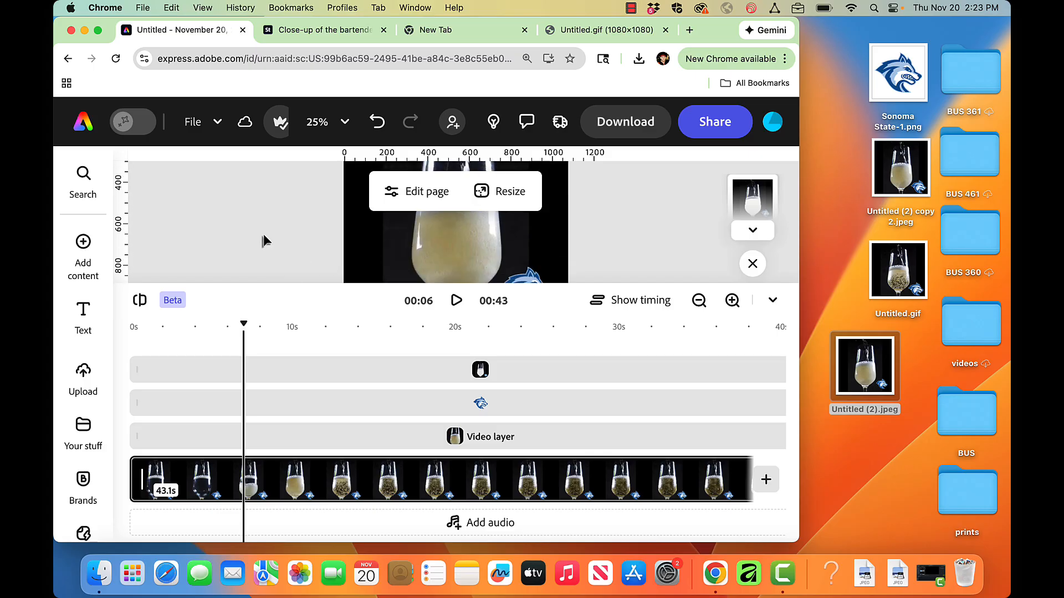
pyautogui.moveTo(243, 325); pyautogui.dragTo(286, 342)
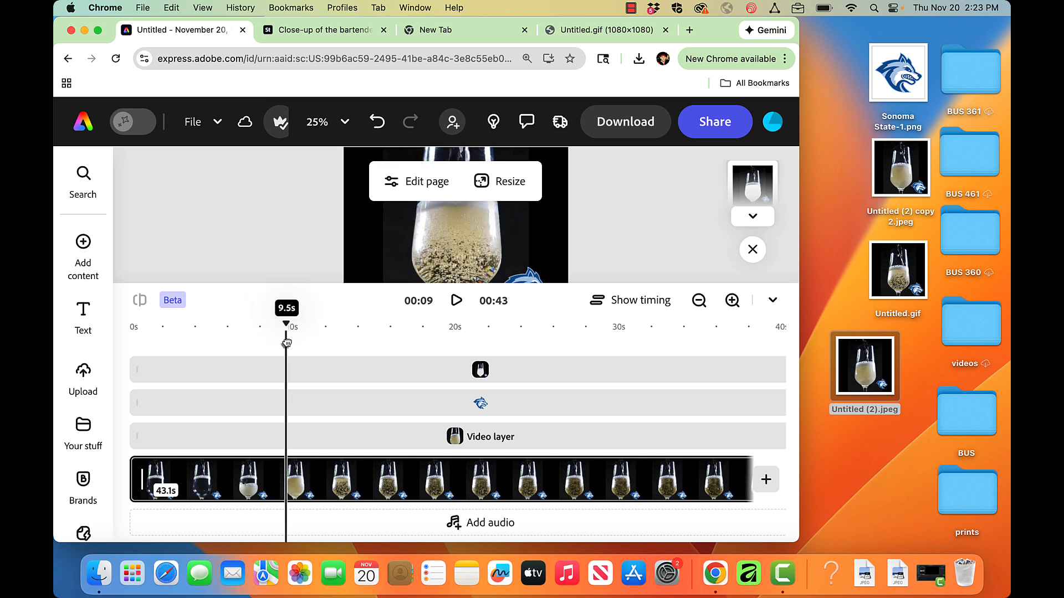
pyautogui.moveTo(287, 342); pyautogui.dragTo(287, 344)
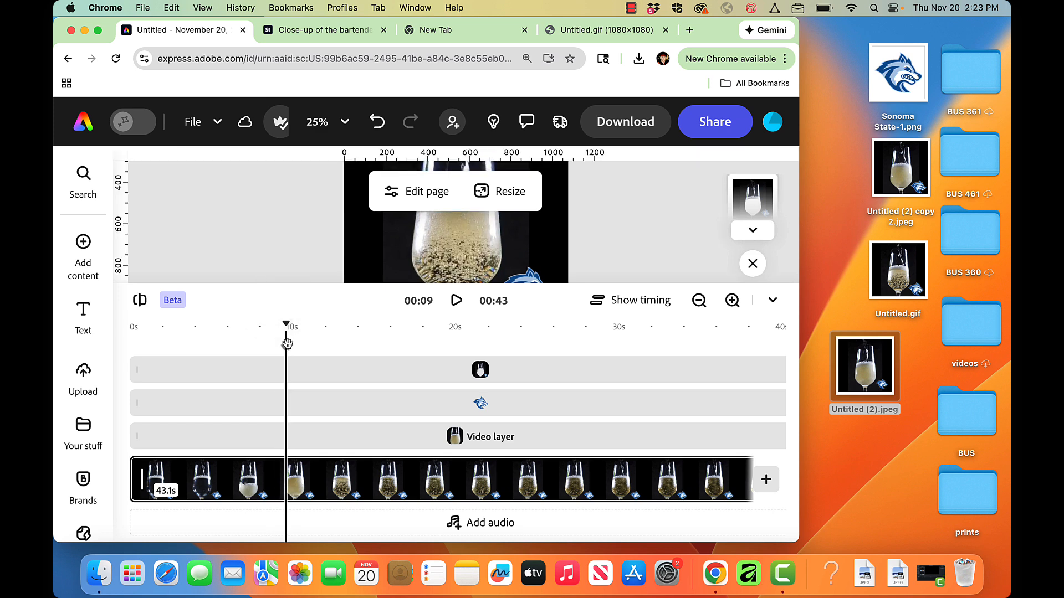
pyautogui.click(142, 307)
pyautogui.moveTo(286, 325); pyautogui.dragTo(331, 331)
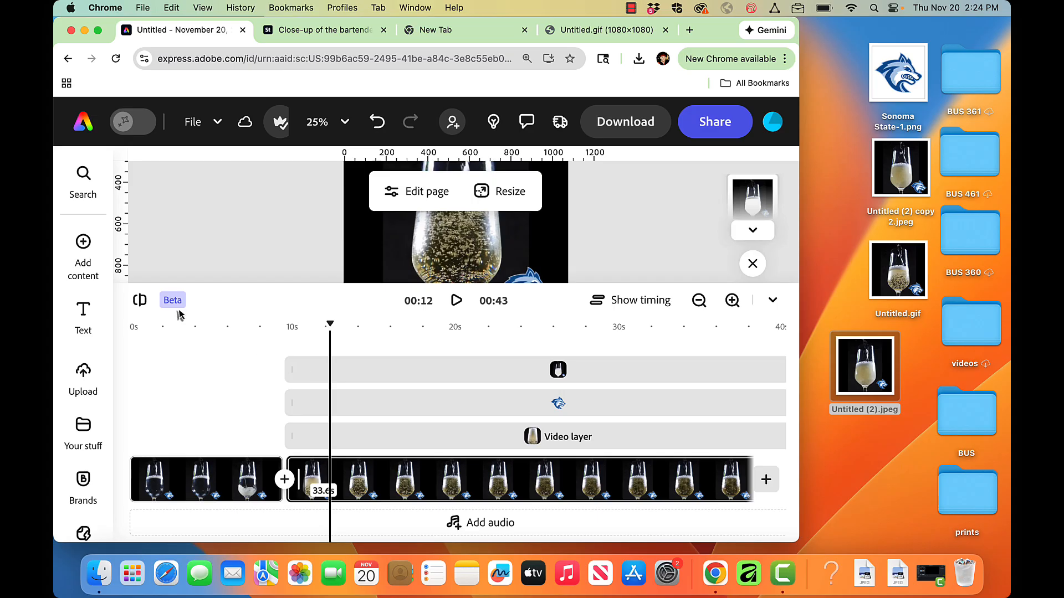
pyautogui.click(139, 299)
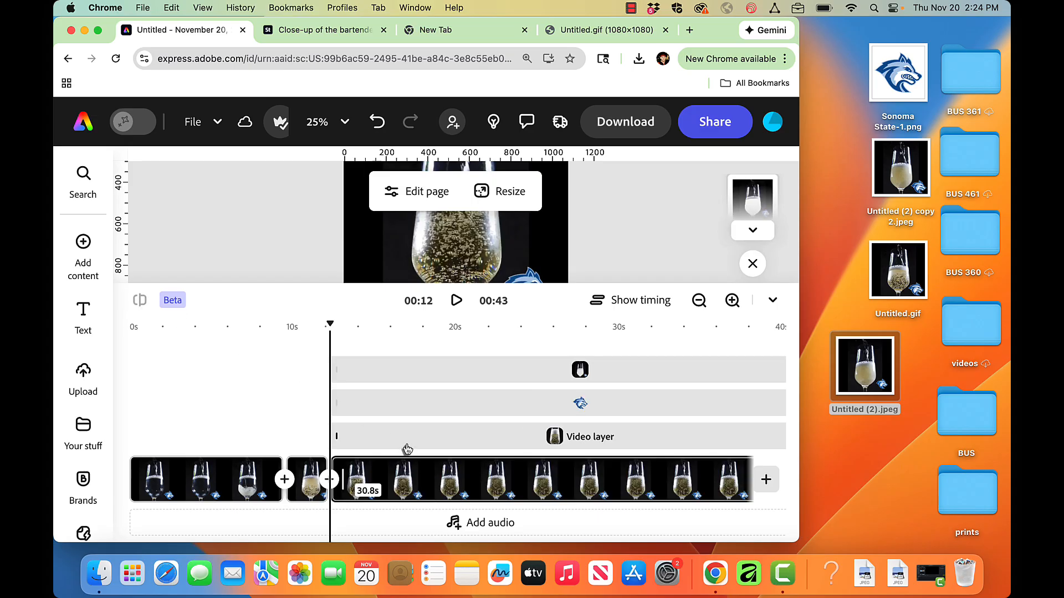
# Delete the long last scene and the 9.5 s first scene, keeping only the short middle clip
pyautogui.click(411, 465)
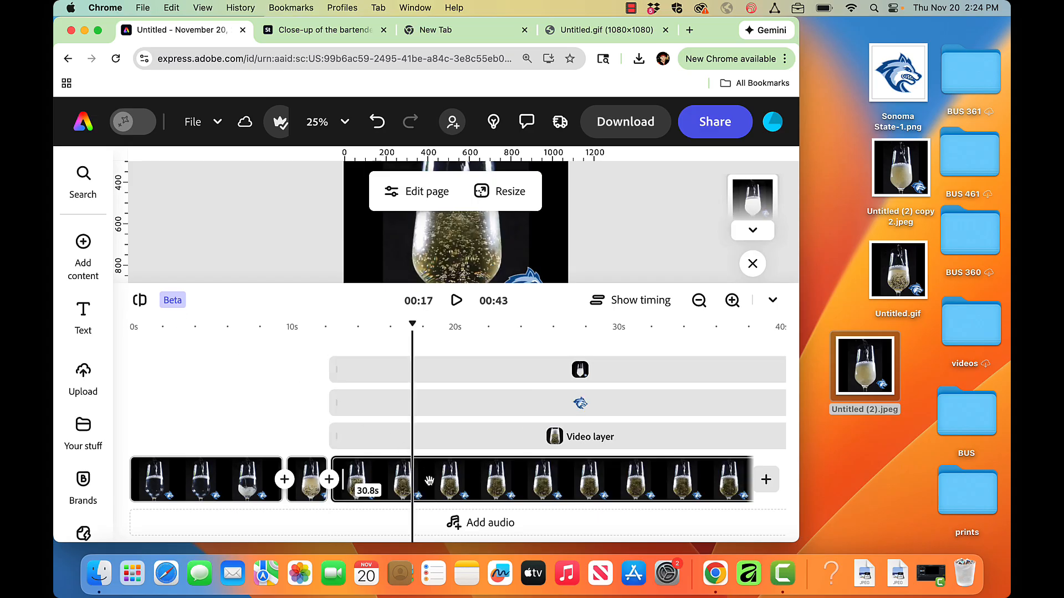
pyautogui.press('Delete')
pyautogui.click(209, 489)
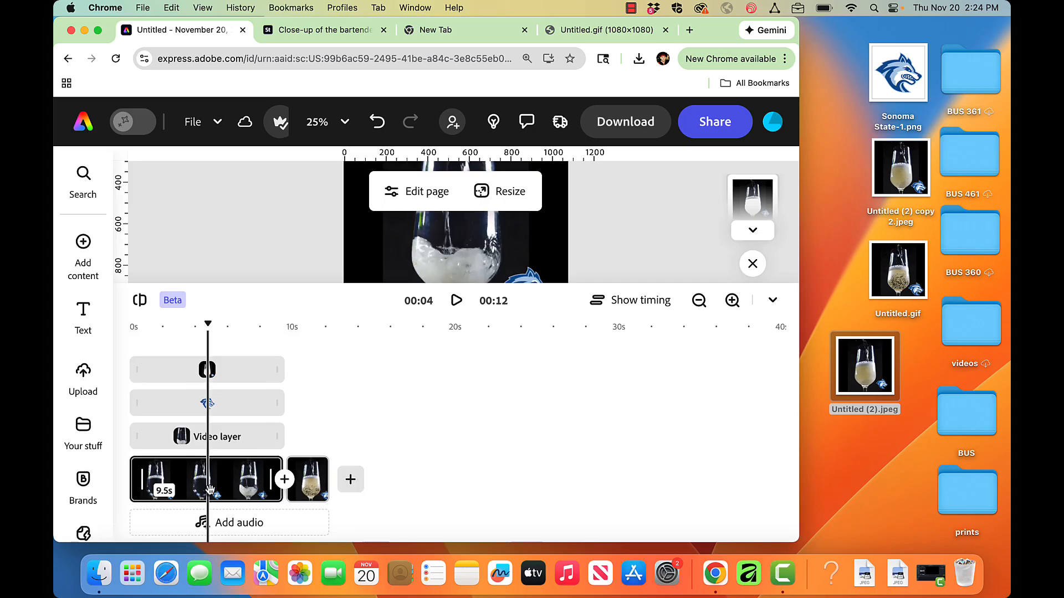
pyautogui.press('Delete')
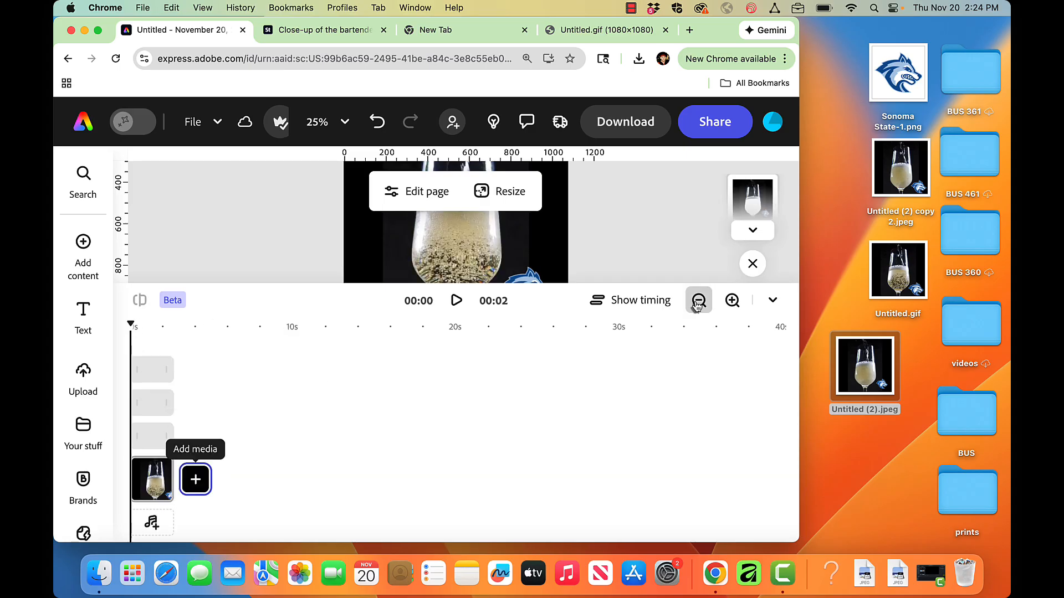
# Split the scene in the timeline at about 0.5 s and delete the short first part
pyautogui.click(730, 302)
pyautogui.click(730, 302)
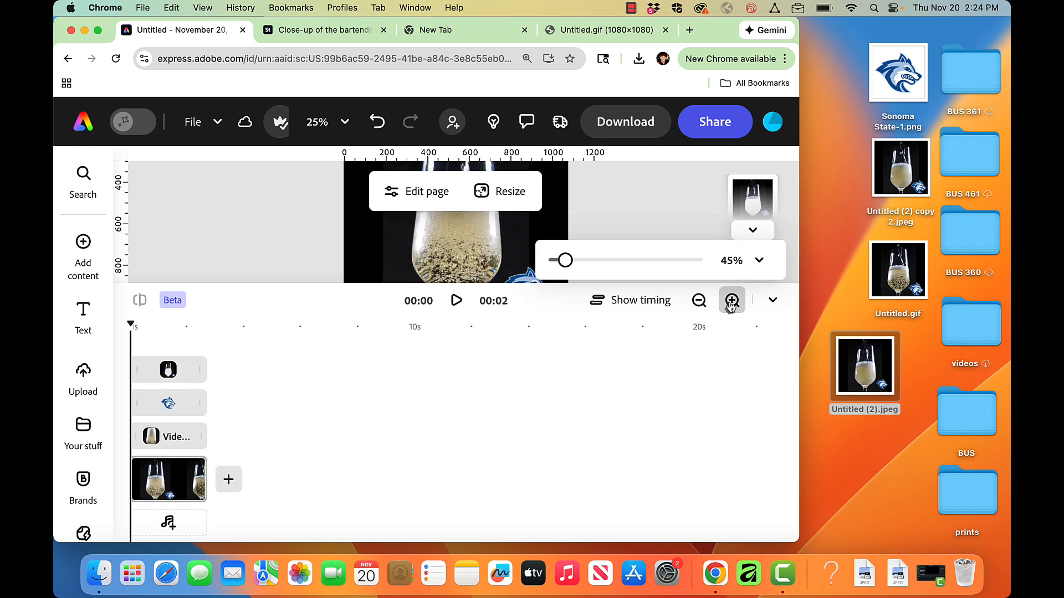
pyautogui.click(731, 302)
pyautogui.click(730, 302)
pyautogui.click(730, 302)
pyautogui.click(730, 302)
pyautogui.click(731, 302)
pyautogui.click(730, 302)
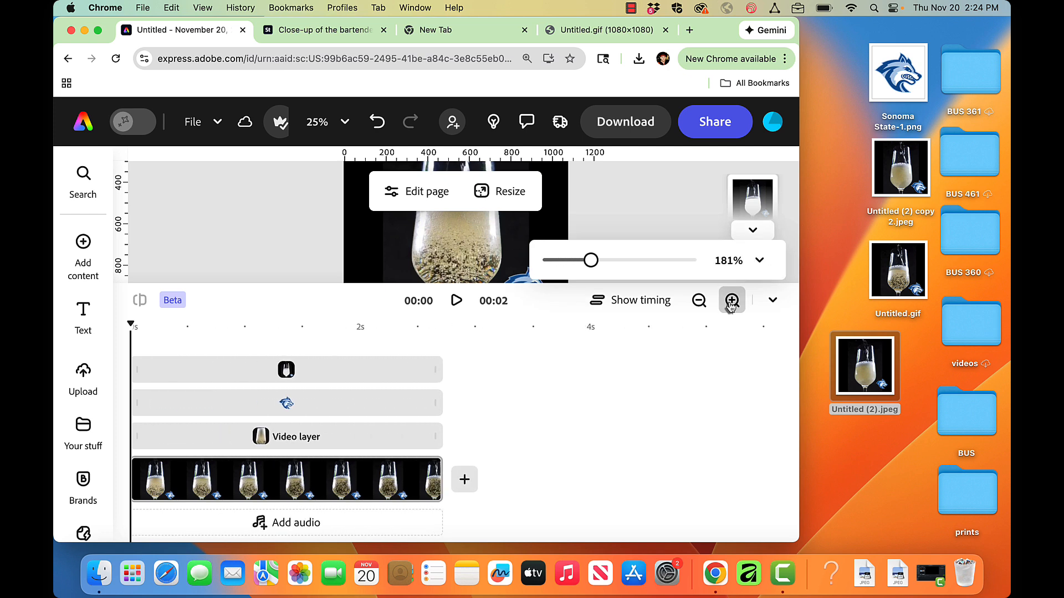
pyautogui.moveTo(132, 325); pyautogui.dragTo(190, 351)
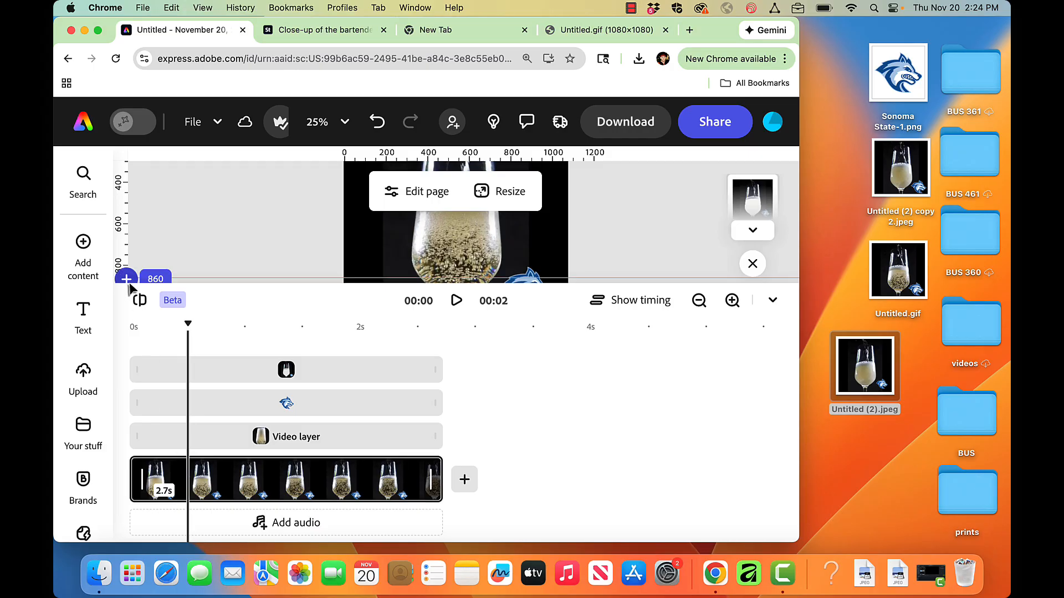
pyautogui.click(188, 479)
pyautogui.click(162, 486)
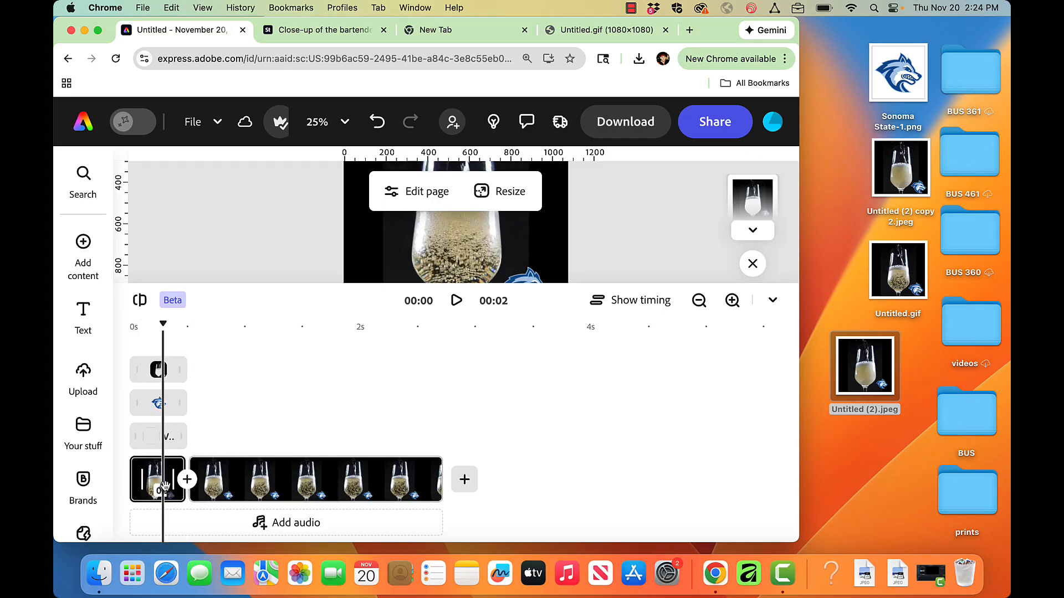
pyautogui.press('Delete')
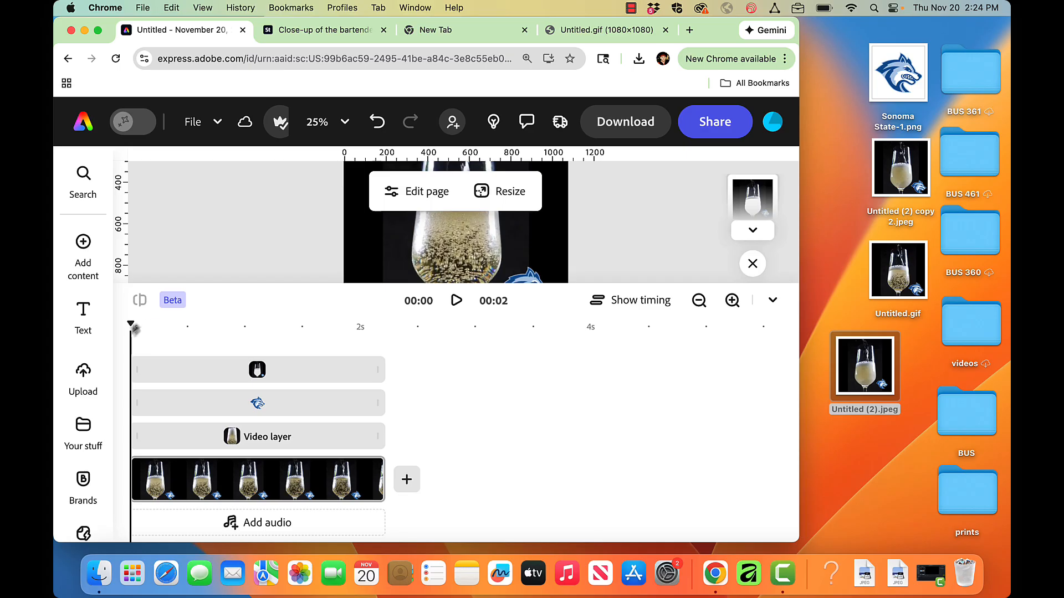
# Scrub through the trimmed scene to examine the bubble motion between its start and end
pyautogui.moveTo(137, 330); pyautogui.dragTo(422, 356)
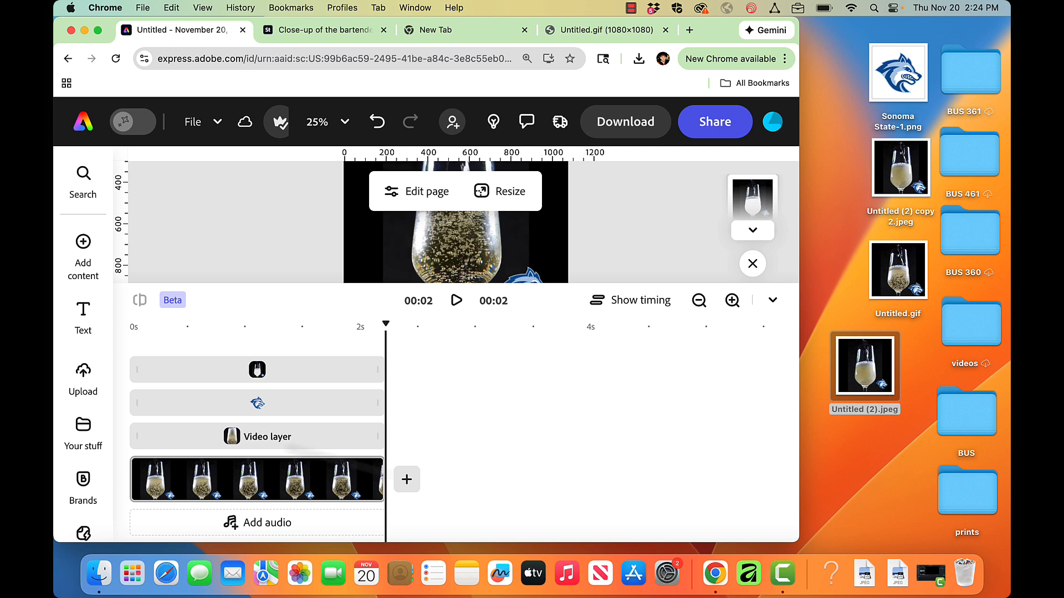
pyautogui.moveTo(142, 479)
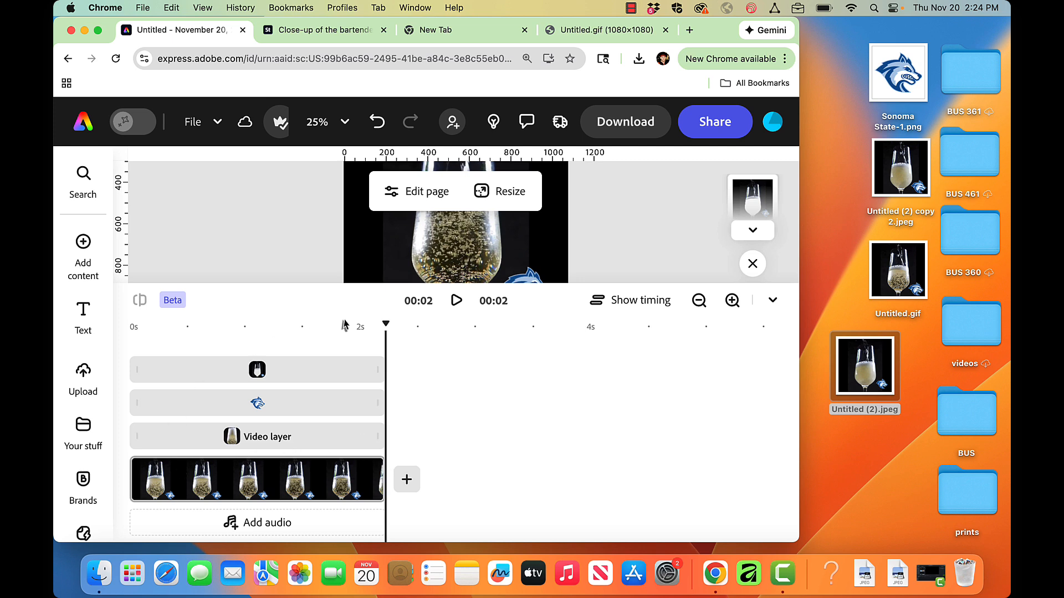
pyautogui.moveTo(387, 328); pyautogui.dragTo(258, 326)
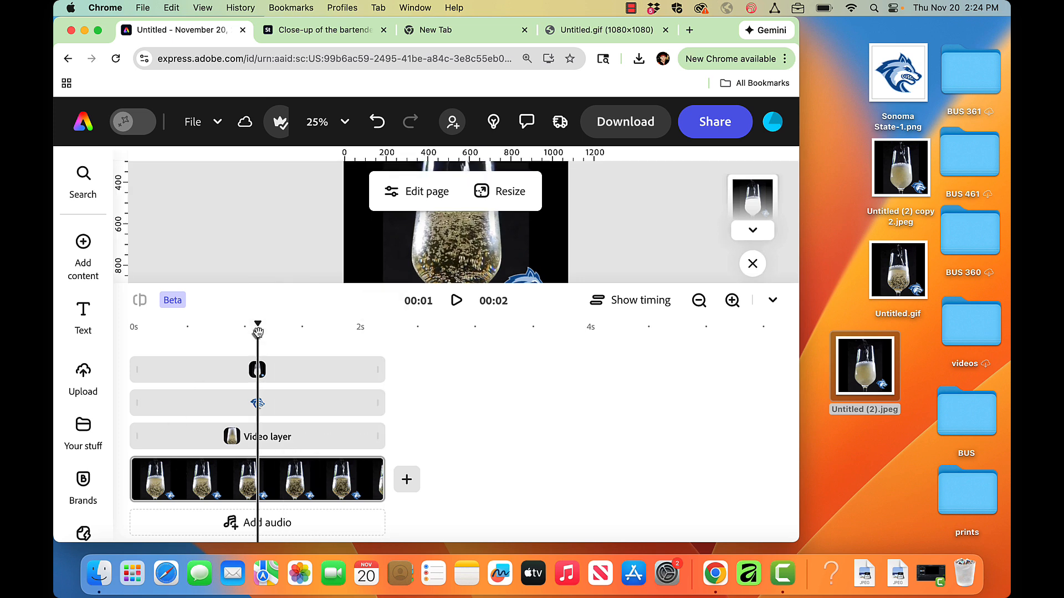
pyautogui.click(243, 476)
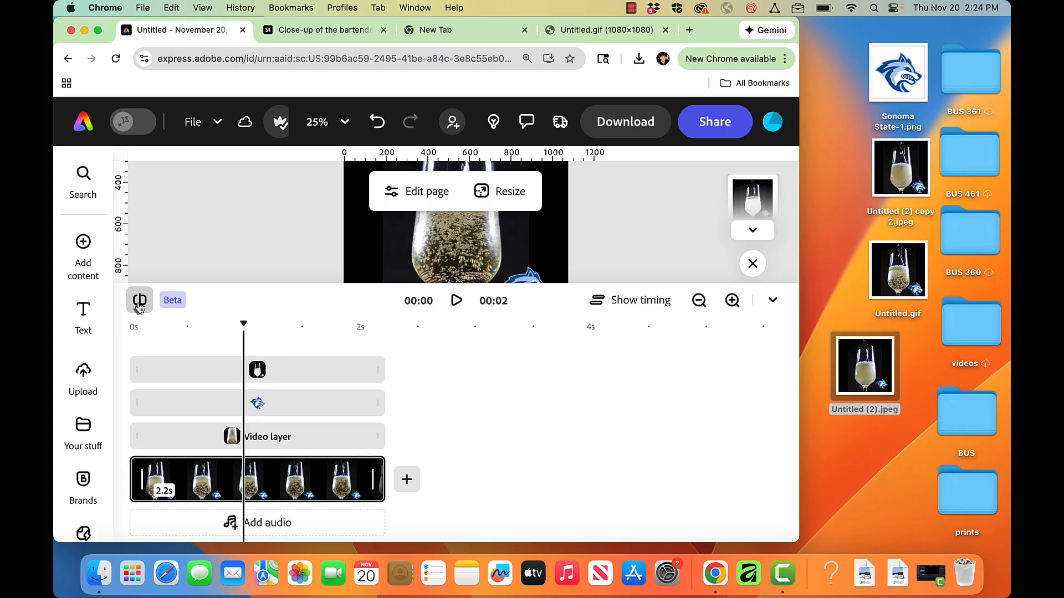
pyautogui.click(198, 482)
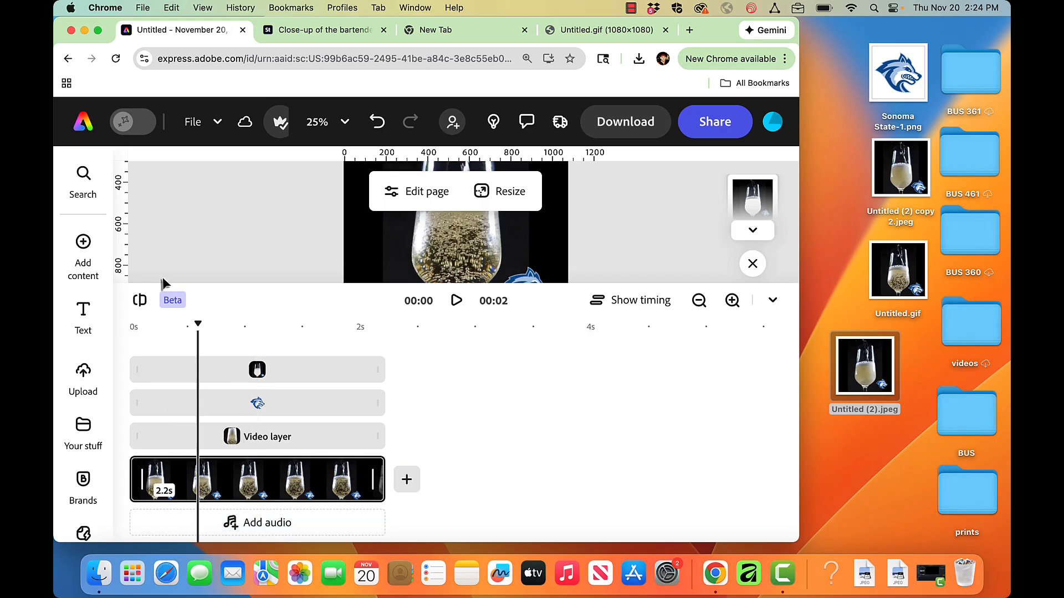
# Set the playback speed of the champagne video layer to 50%
pyautogui.click(407, 251)
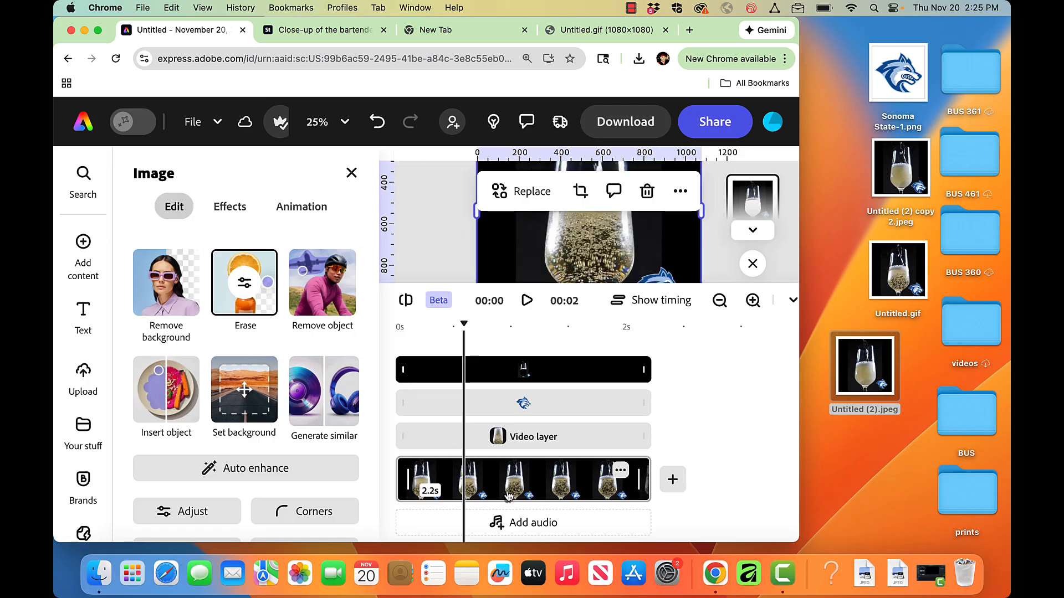
pyautogui.click(427, 487)
pyautogui.click(271, 468)
pyautogui.click(773, 300)
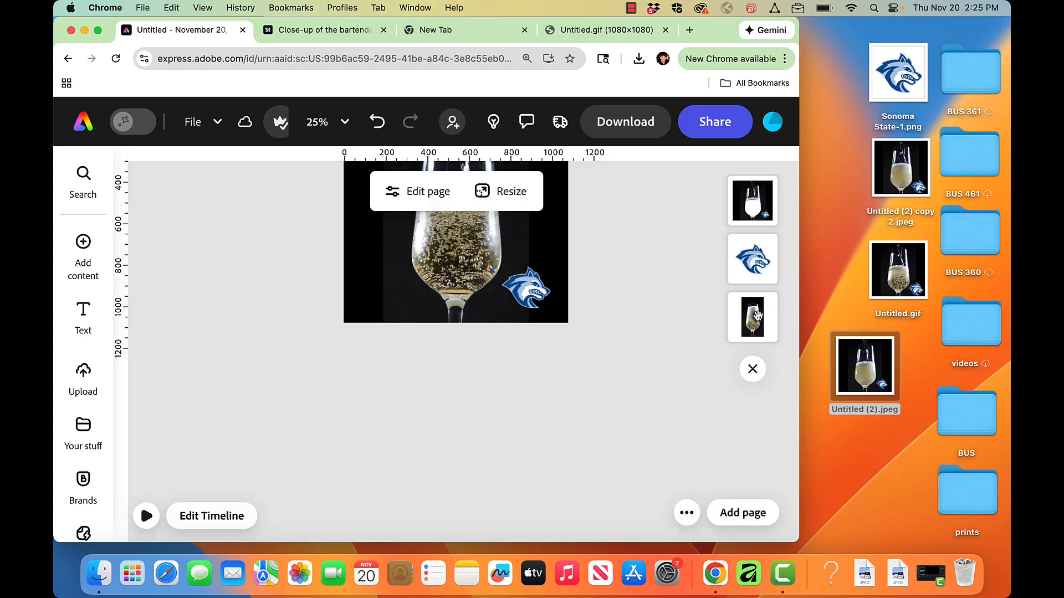
pyautogui.click(753, 319)
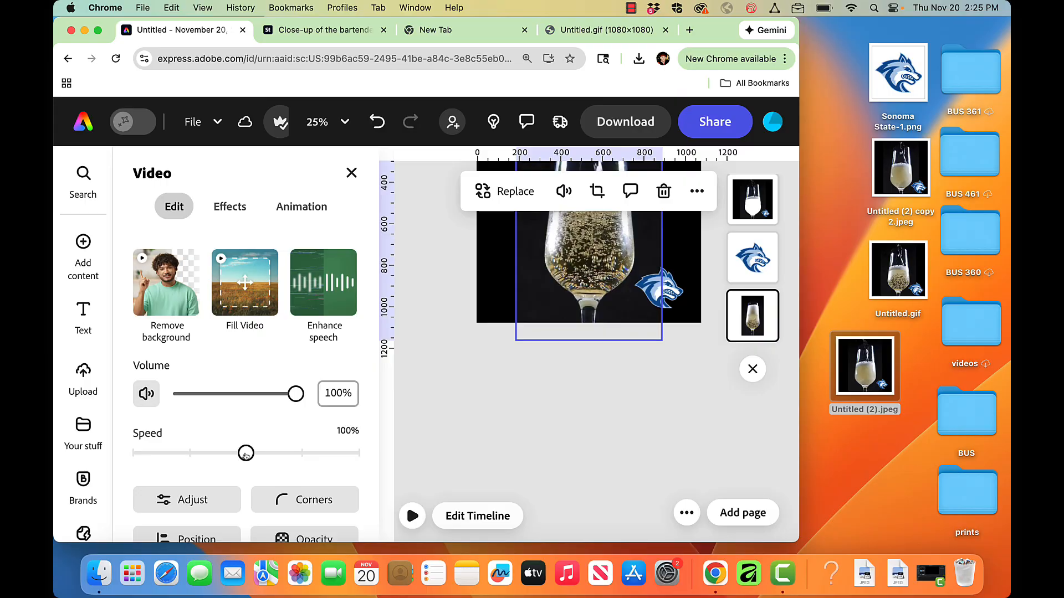
pyautogui.moveTo(246, 455); pyautogui.dragTo(216, 461)
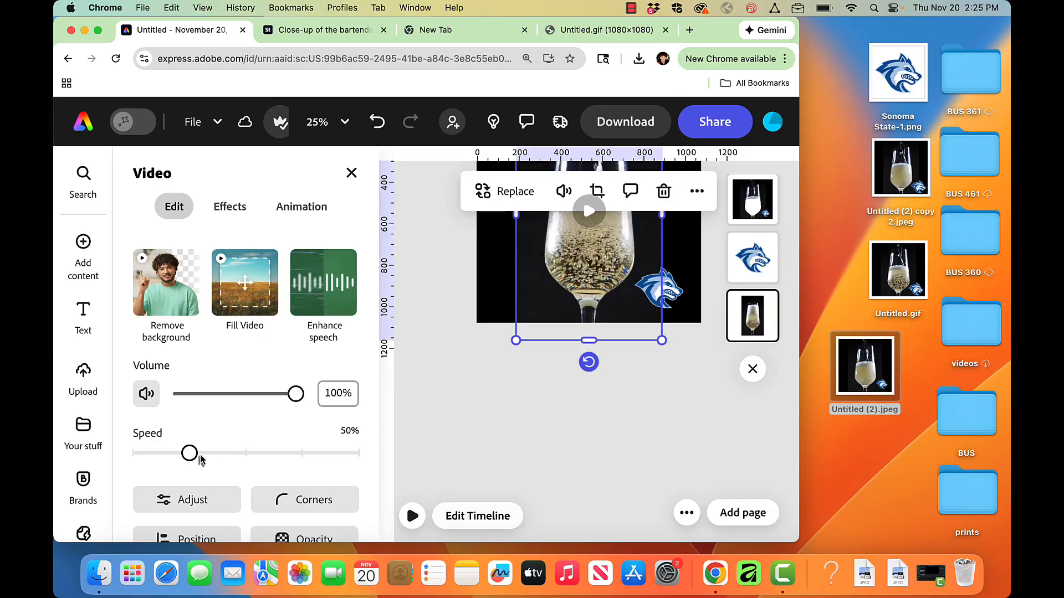
pyautogui.moveTo(189, 455)
pyautogui.mouseDown()
pyautogui.moveTo(247, 456)
pyautogui.moveTo(198, 457)
pyautogui.mouseUp()
pyautogui.click(352, 173)
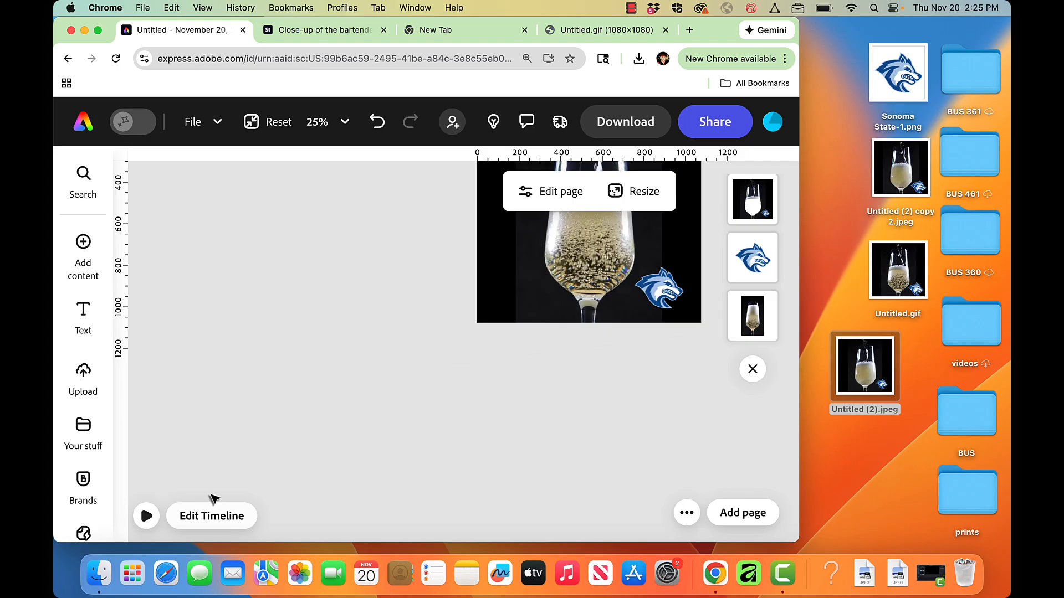
# Split the slowed scene in the timeline at about 2.1 s and move the second part ahead of the first
pyautogui.click(206, 517)
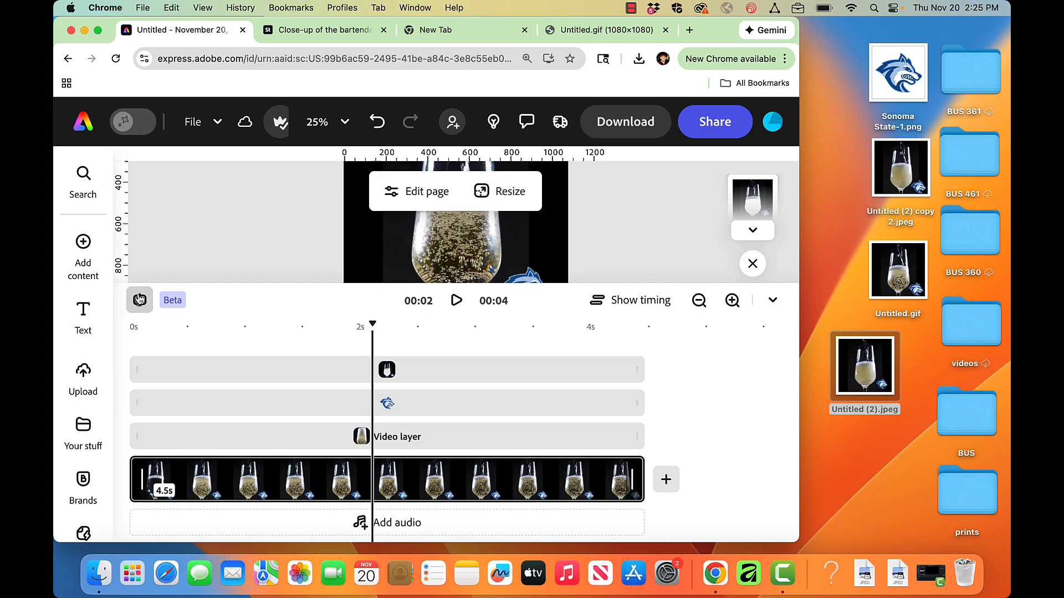
pyautogui.click(140, 300)
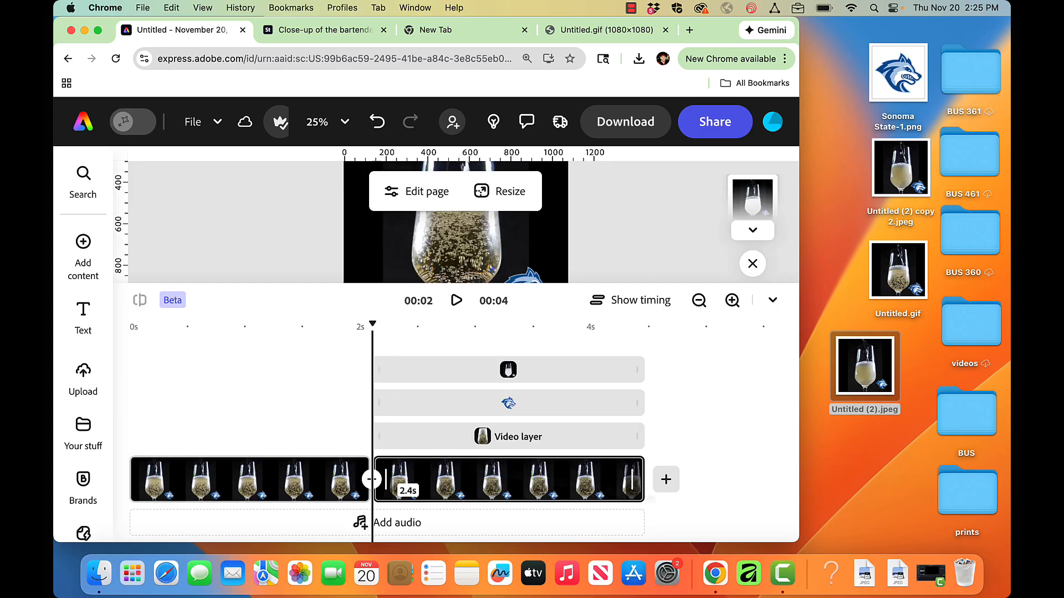
pyautogui.moveTo(493, 484); pyautogui.dragTo(317, 458)
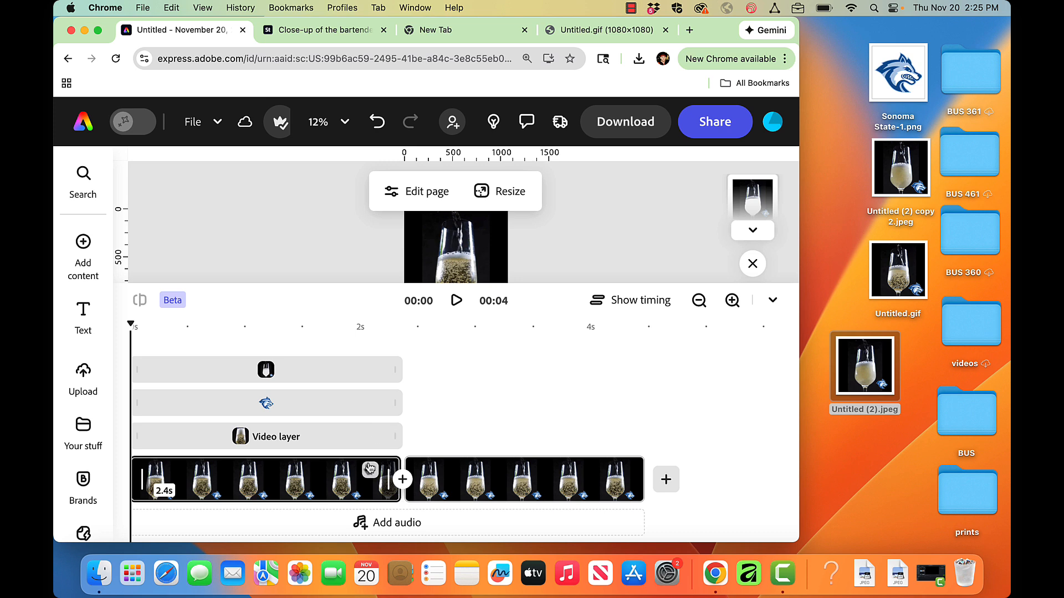
# Add a Dissolve transition between the two scenes with a duration of 0.4 s
pyautogui.click(402, 481)
pyautogui.click(455, 512)
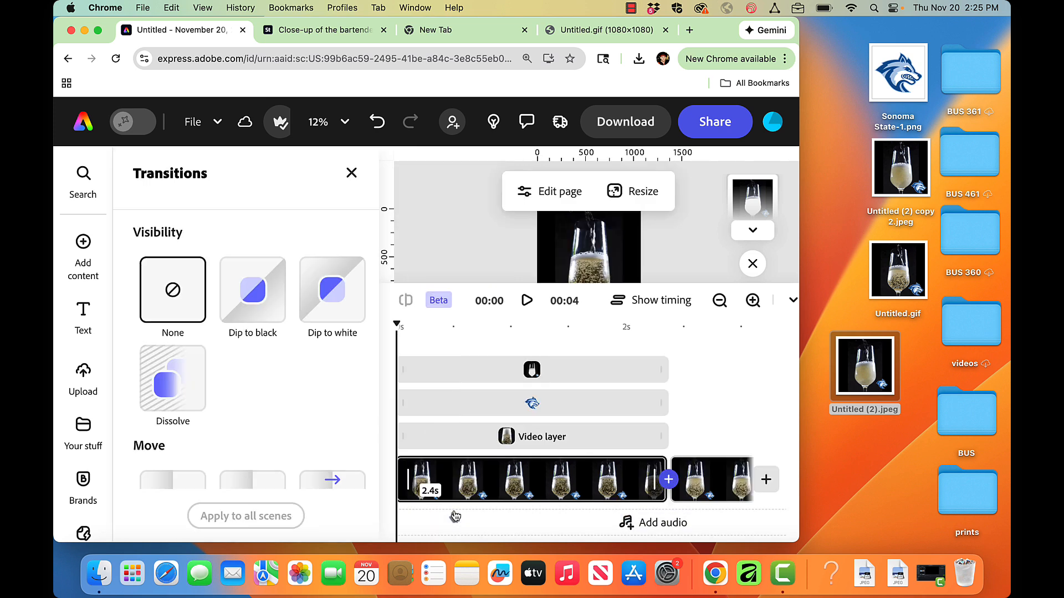
pyautogui.click(173, 379)
pyautogui.click(175, 382)
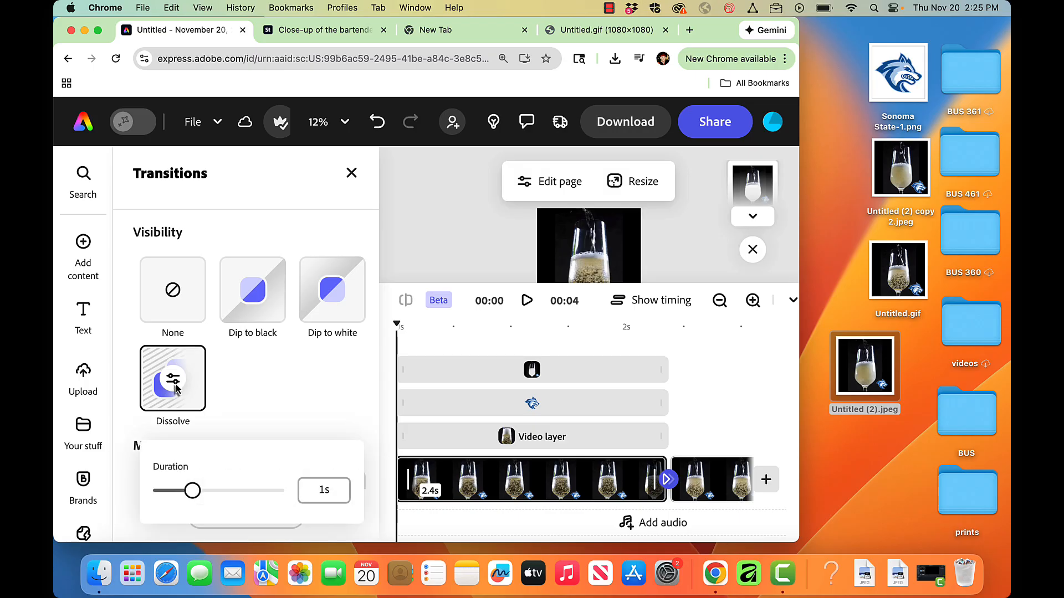
pyautogui.moveTo(193, 493); pyautogui.dragTo(160, 496)
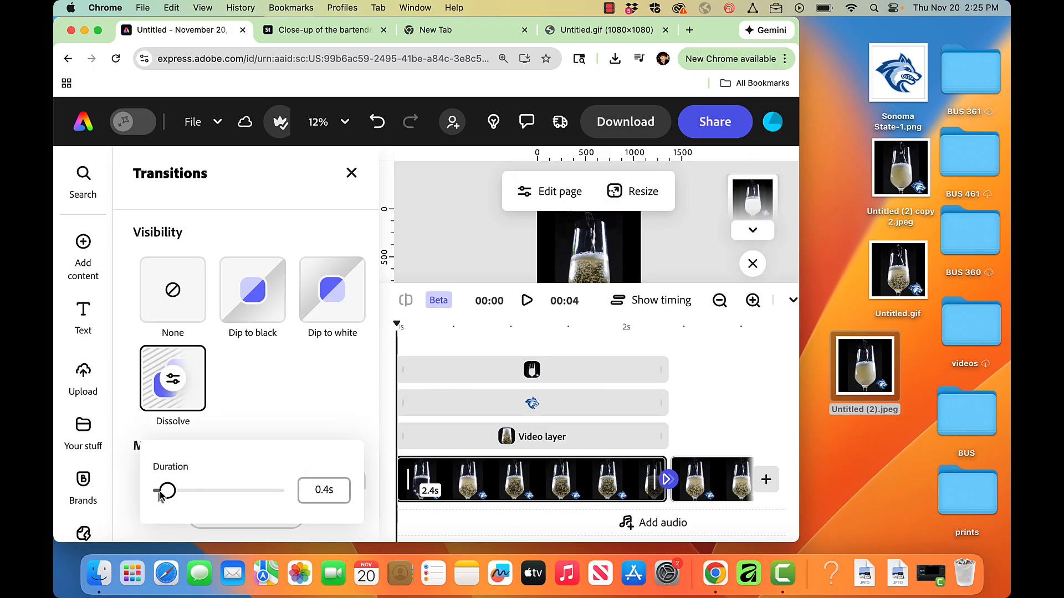
pyautogui.click(768, 420)
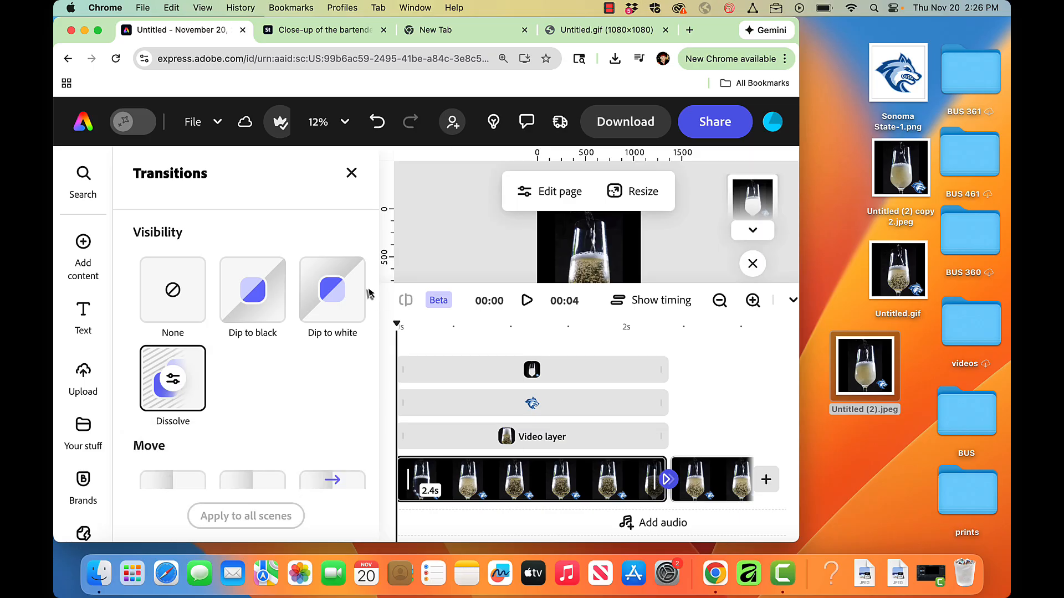
pyautogui.click(351, 174)
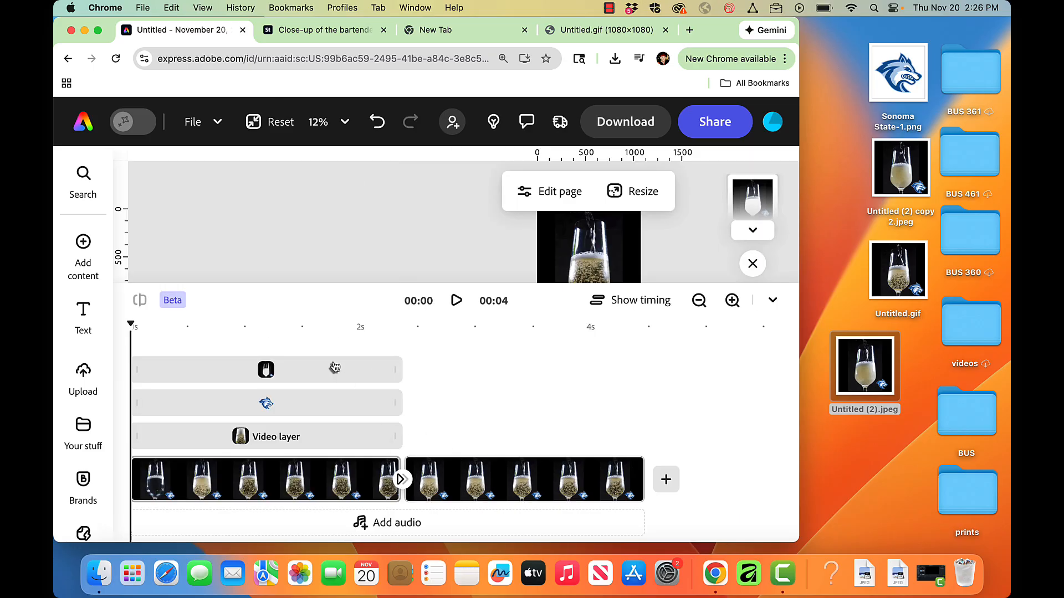
# Enlarge the canvas preview and play the two-scene animation from the beginning to check the loop
pyautogui.click(487, 487)
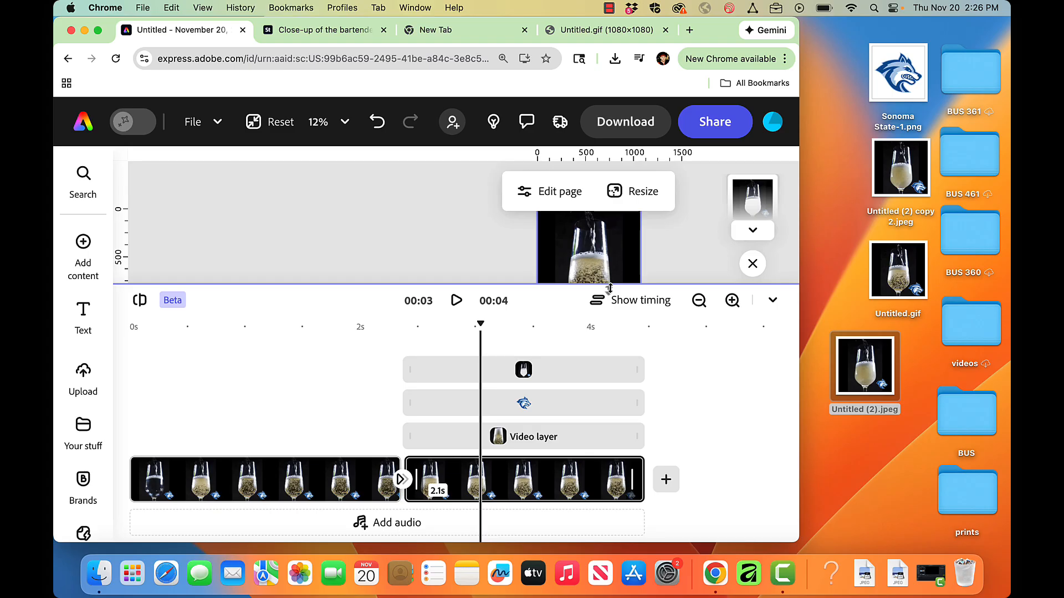
pyautogui.moveTo(610, 285); pyautogui.dragTo(610, 335)
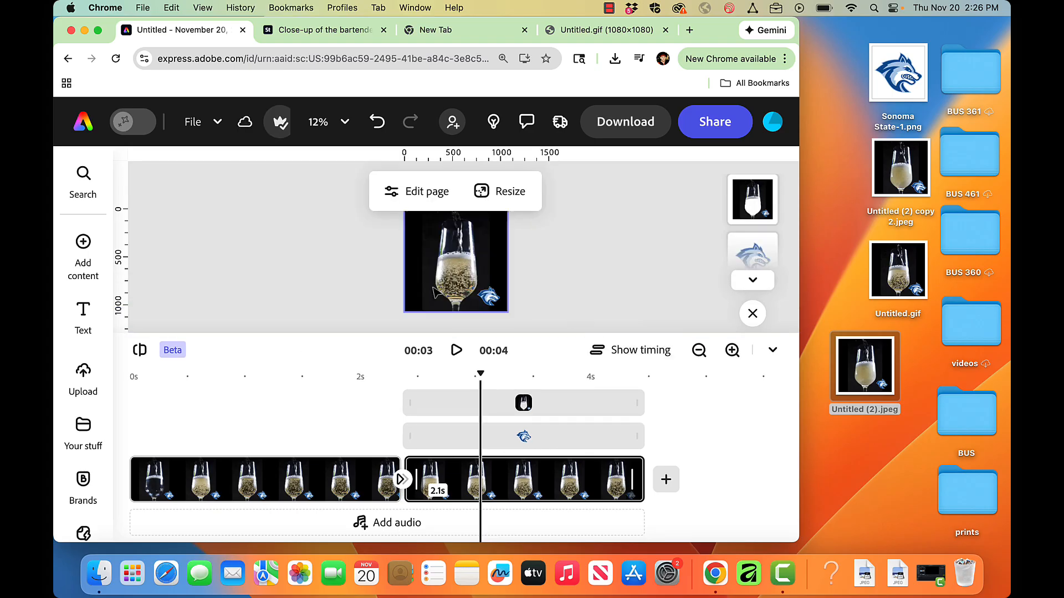
pyautogui.moveTo(480, 377); pyautogui.dragTo(131, 377)
pyautogui.click(457, 354)
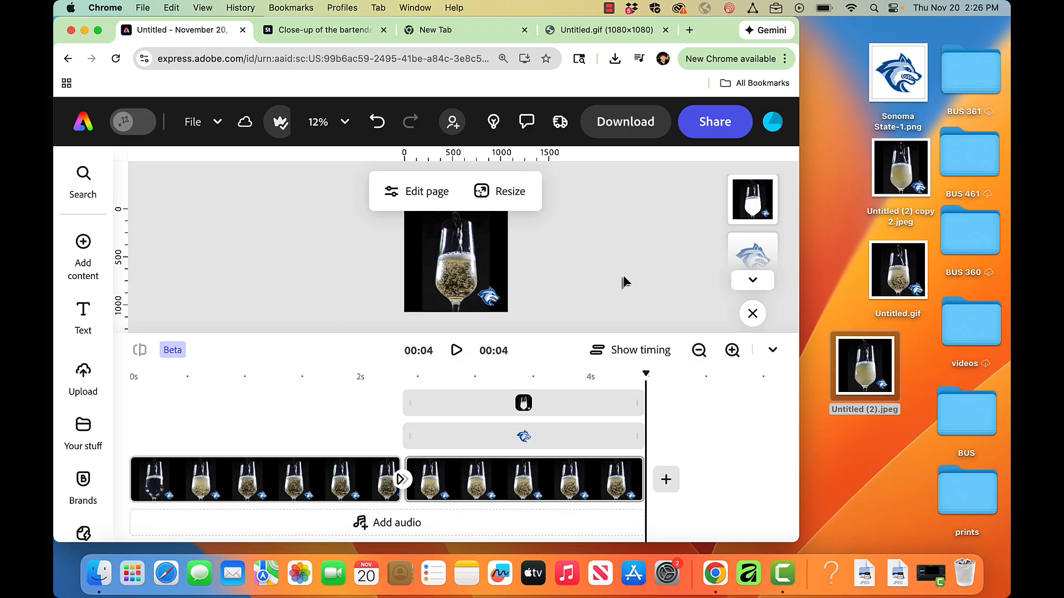
# Download the animation as a GIF in high quality (large)
pyautogui.click(615, 59)
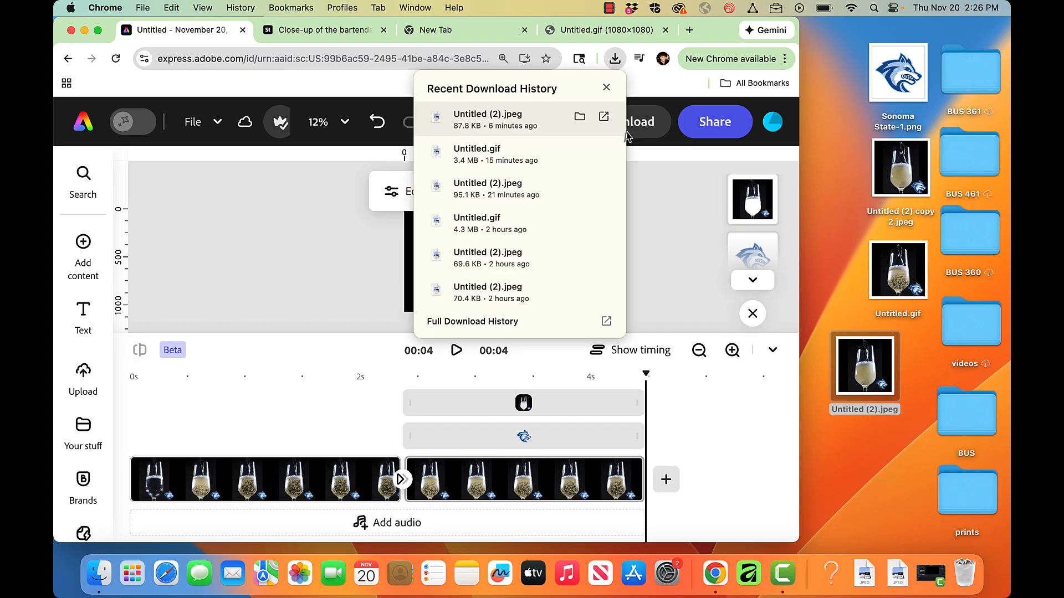
pyautogui.click(628, 136)
pyautogui.click(637, 135)
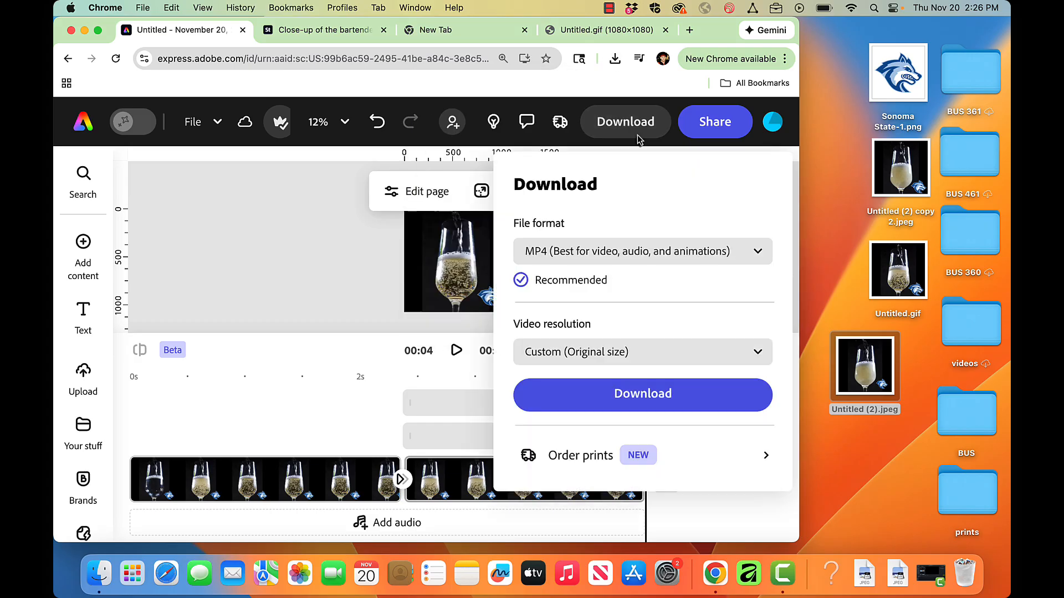
pyautogui.click(613, 265)
pyautogui.click(589, 423)
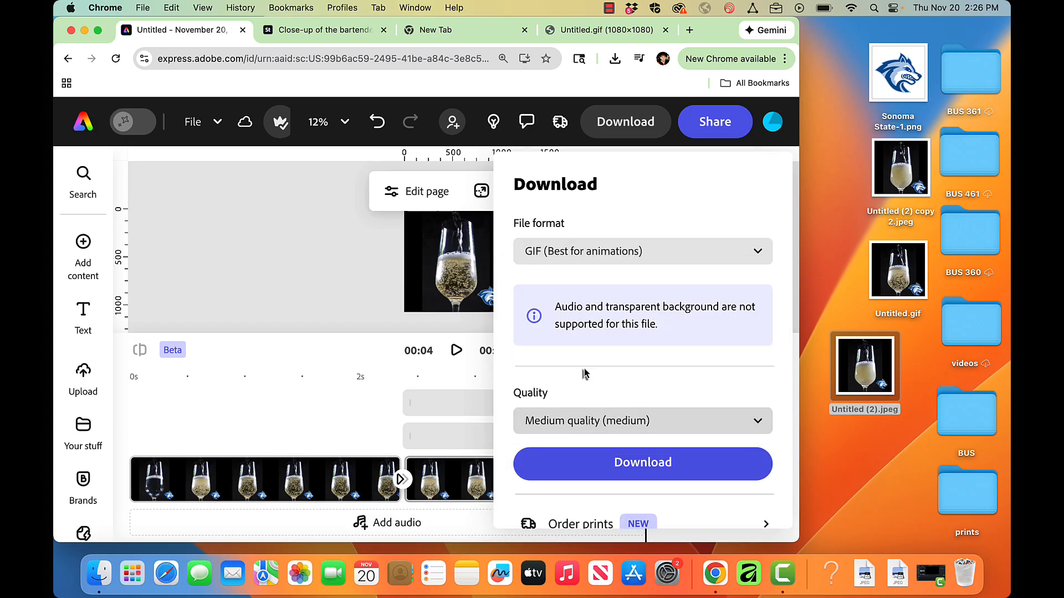
pyautogui.click(589, 426)
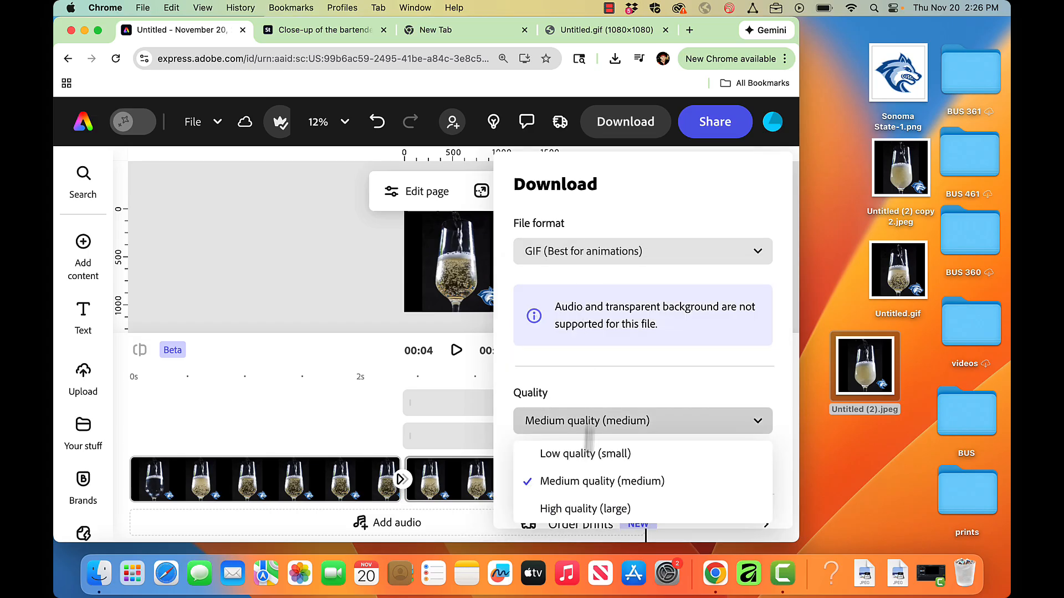
pyautogui.click(586, 508)
pyautogui.click(602, 460)
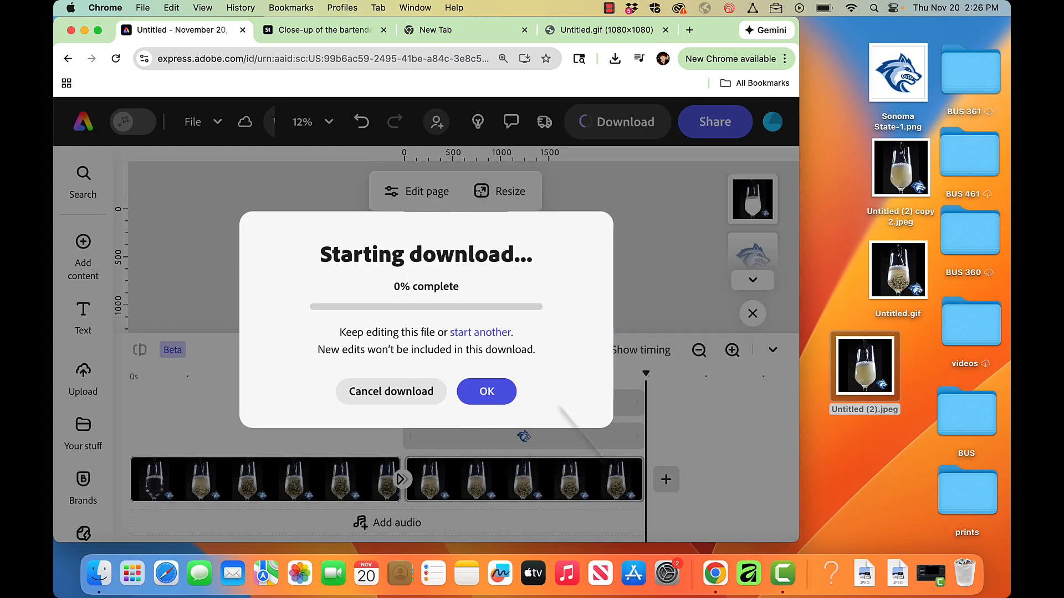
pyautogui.click(487, 391)
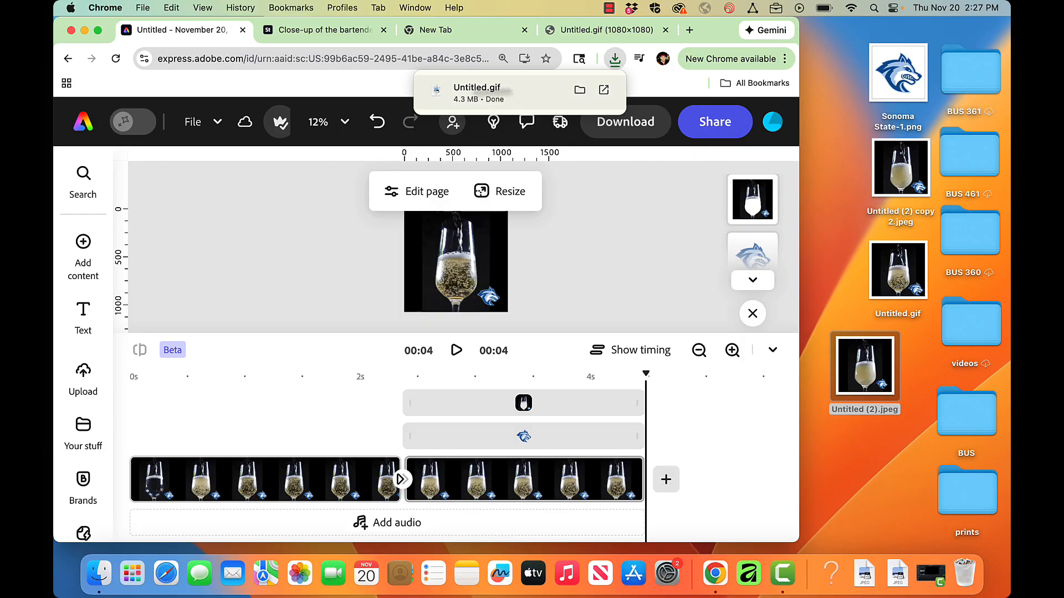
# Move the downloaded Untitled.gif to the desktop, keeping both files, and open Untitled copy.gif in a new browser tab
pyautogui.moveTo(580, 90); pyautogui.dragTo(840, 201)
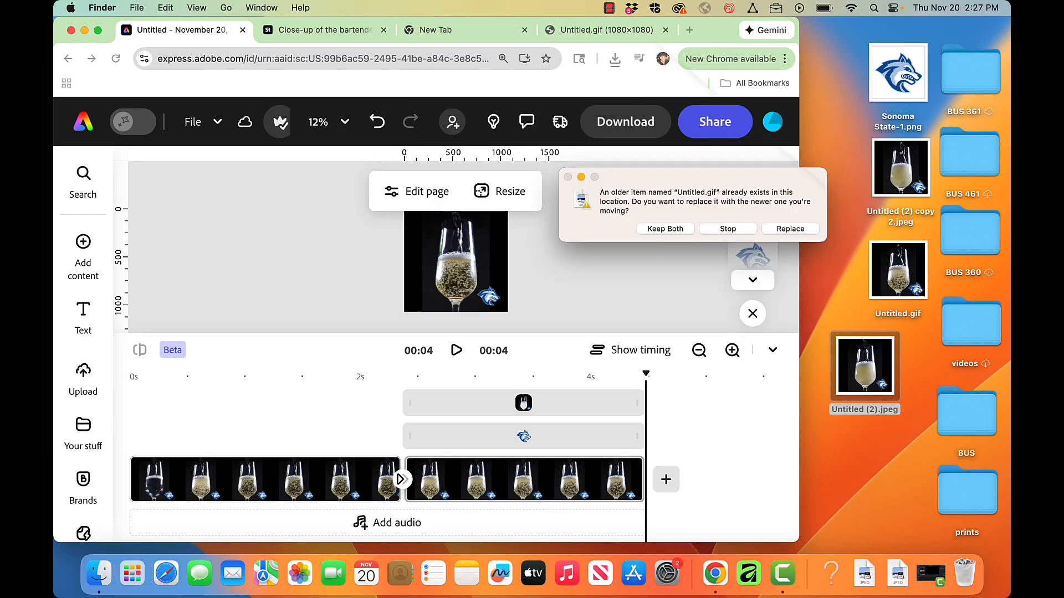
pyautogui.click(666, 229)
pyautogui.click(690, 30)
pyautogui.moveTo(806, 156); pyautogui.dragTo(603, 178)
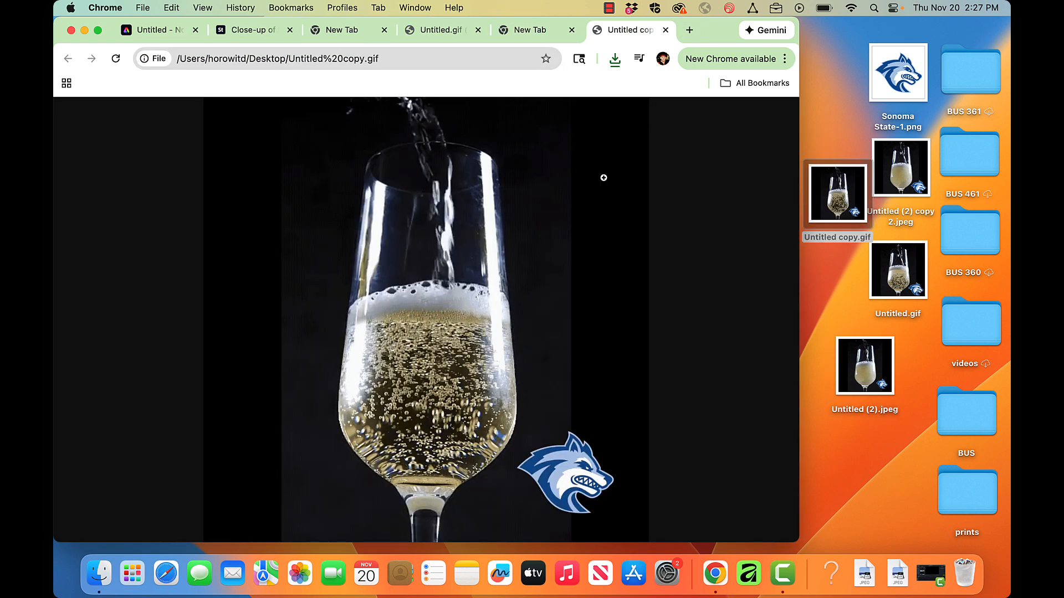